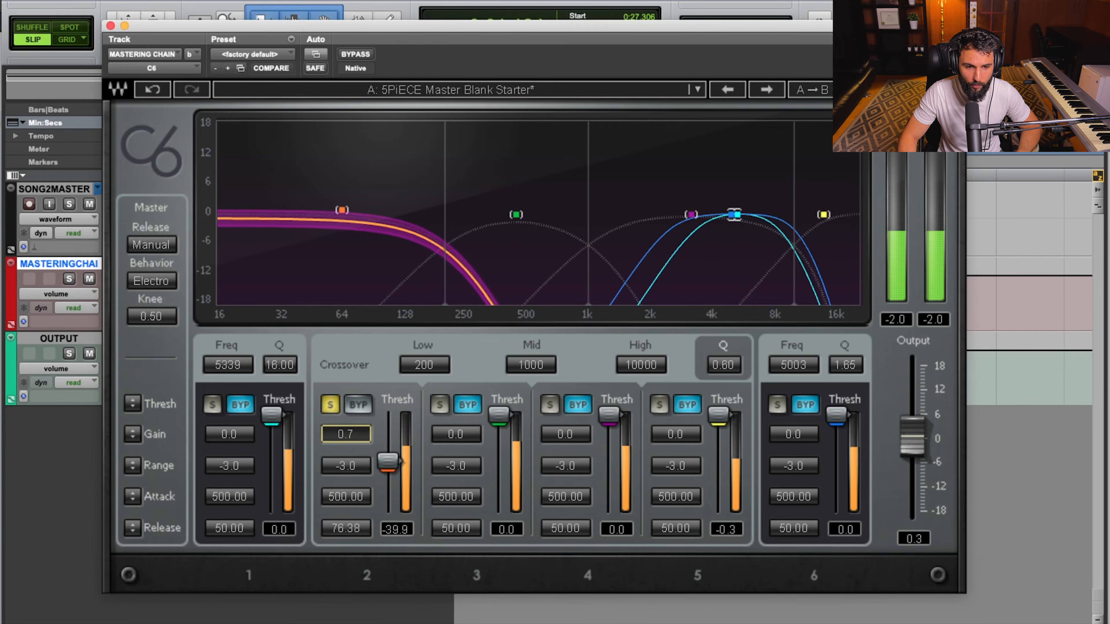
Compare band 2's sound with its compression bypassed and active during playback, and stop playback.
click(356, 404)
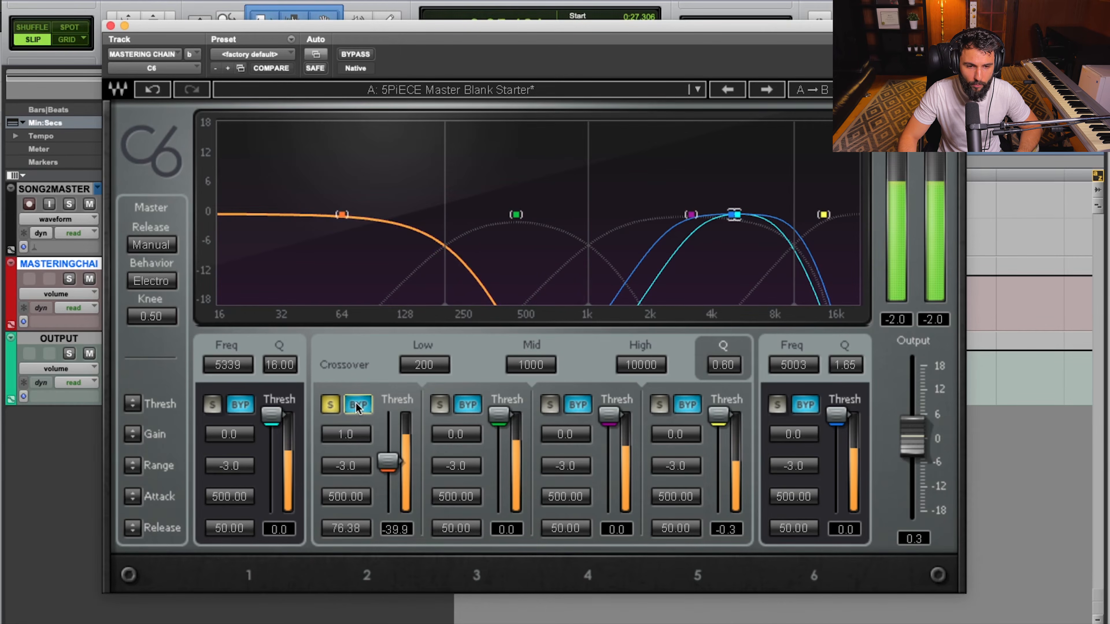
click(355, 403)
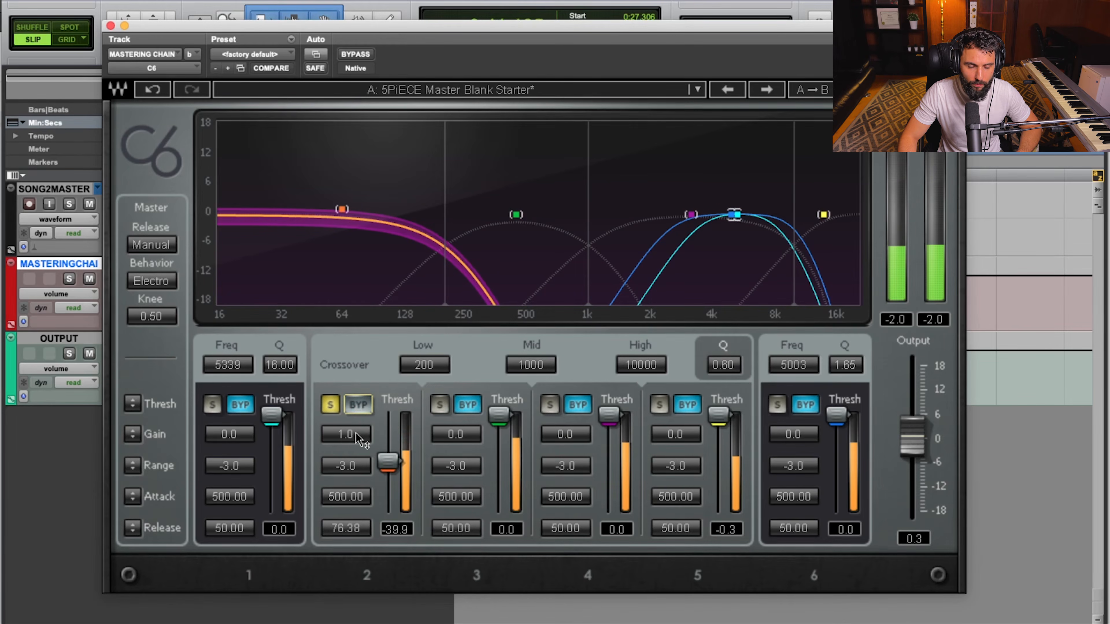
key(space)
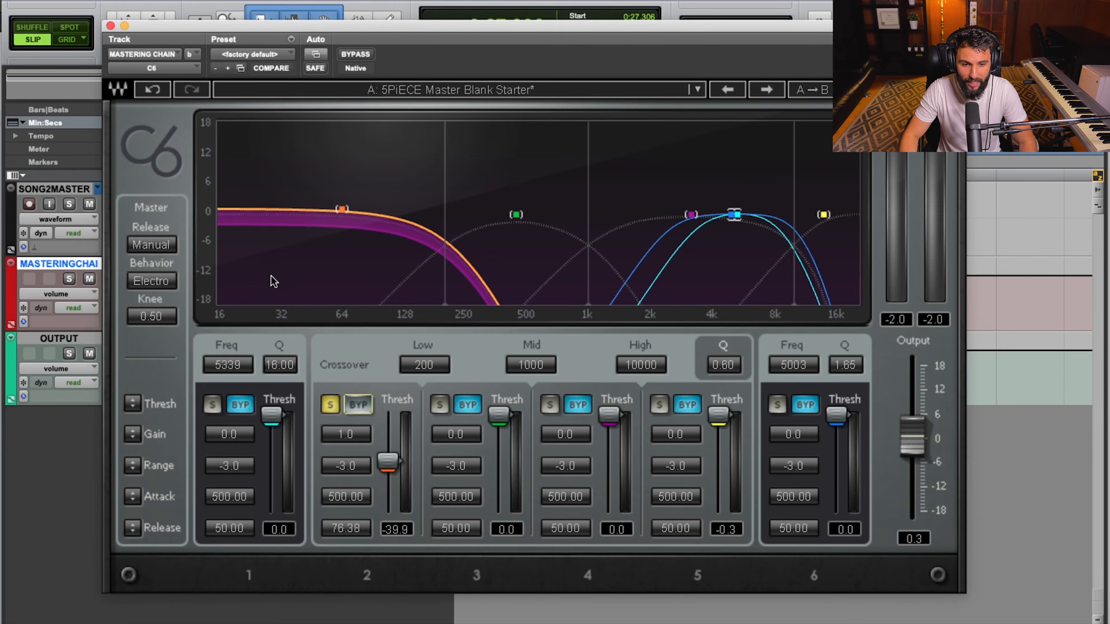
Uncover the mastering chain track's peak readout and compare band 2's peak level with its compression bypassed and active.
click(357, 407)
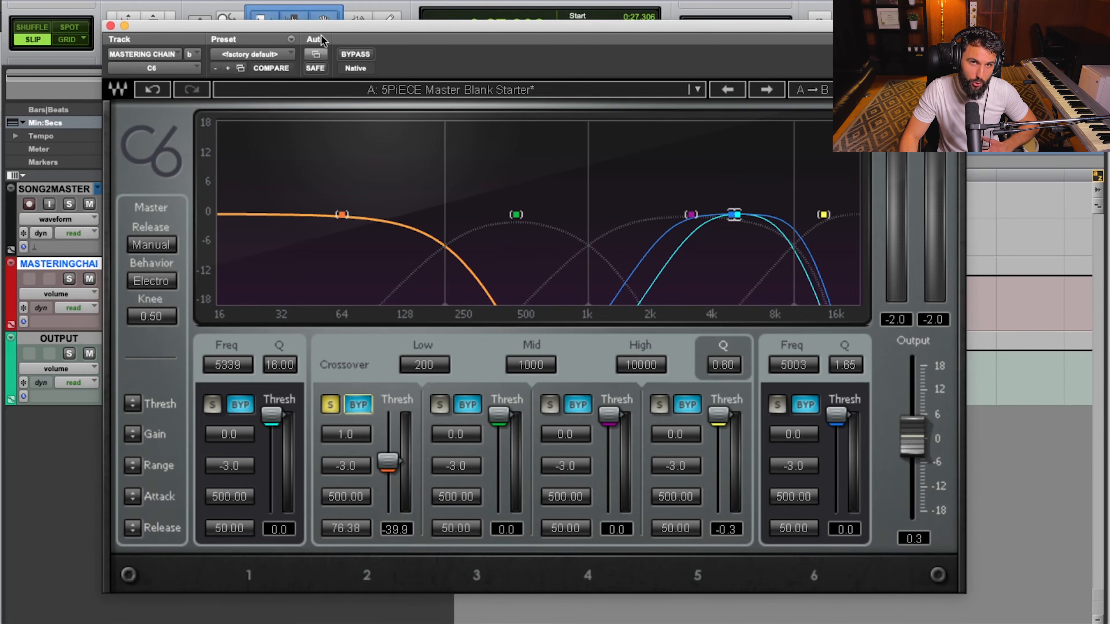
drag(327, 29, 675, 33)
super+click(430, 303)
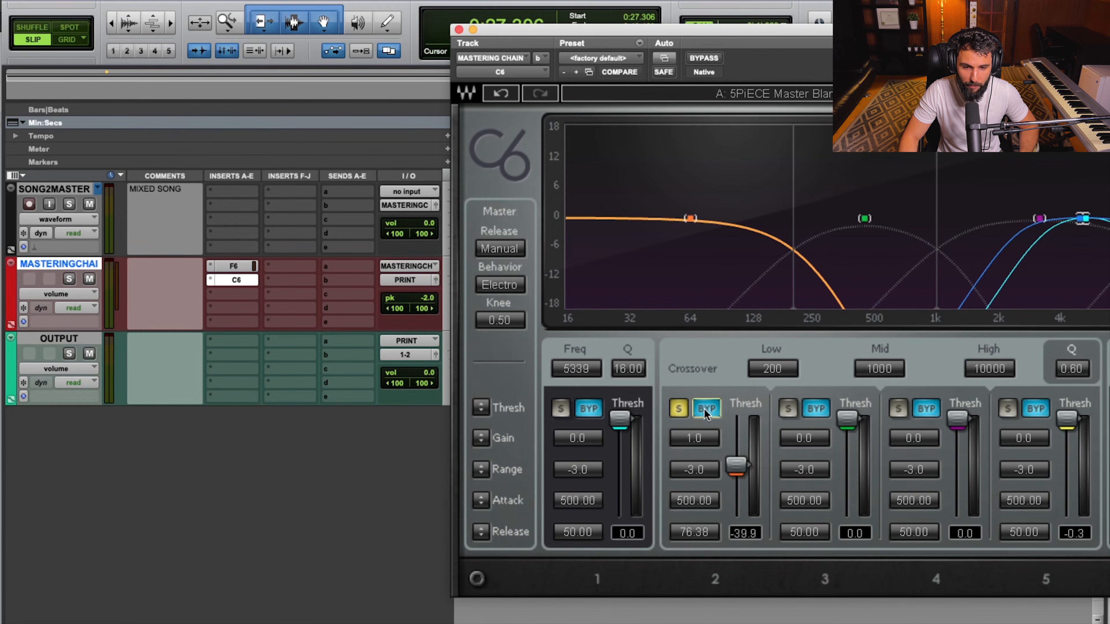
click(424, 302)
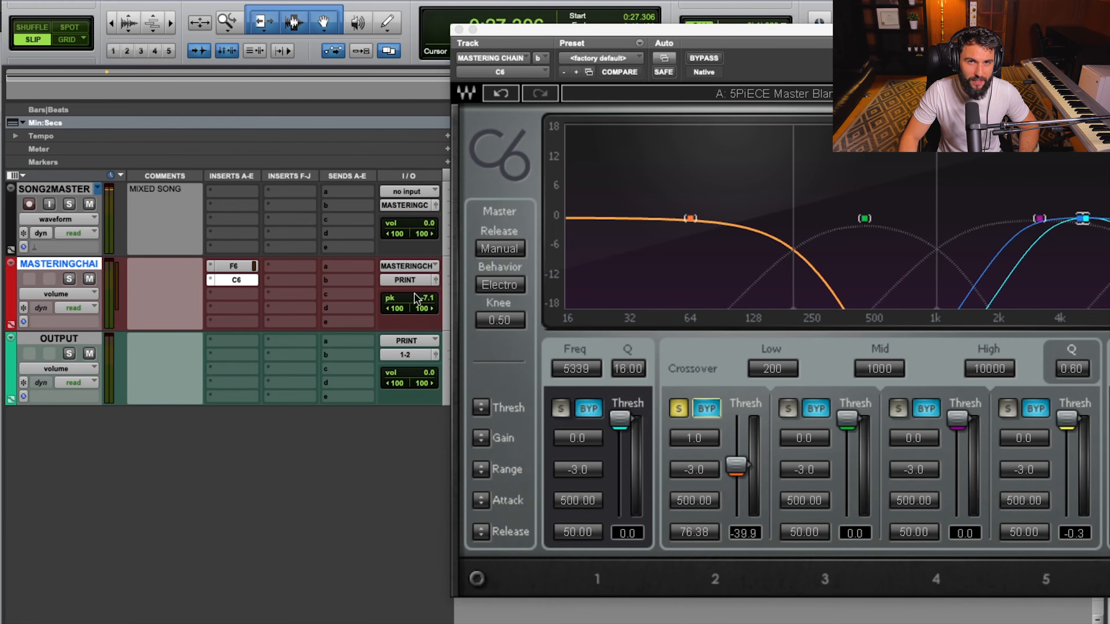
click(707, 409)
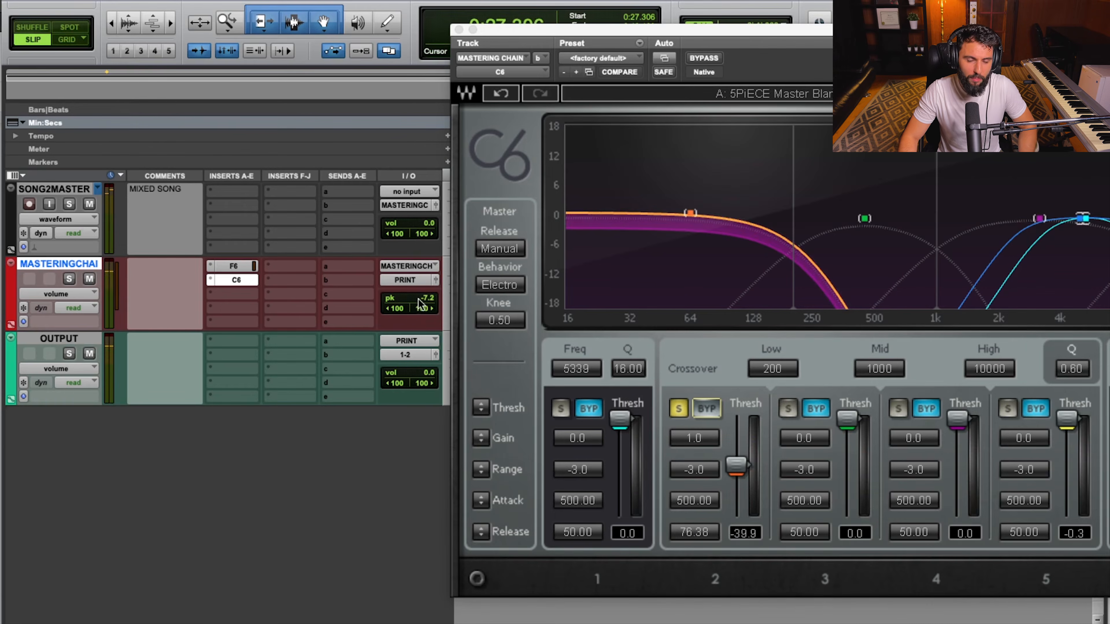
Set band 2's gain to 1.1 and reset the mastering chain track's peak readout to measure the level again.
click(701, 438)
text(1.1)
key(Return)
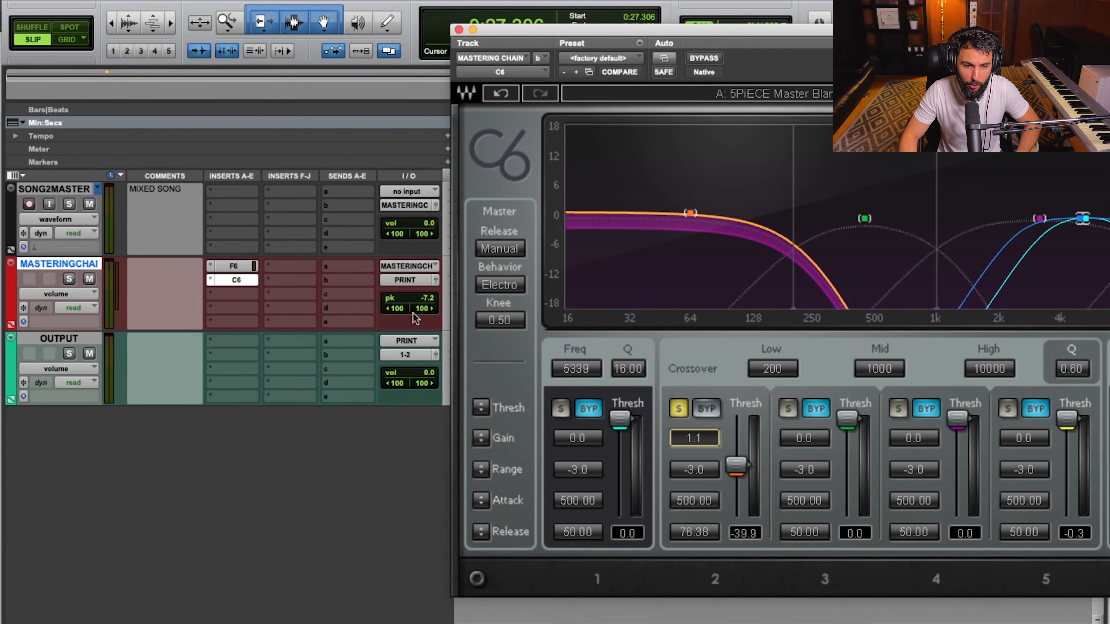
click(428, 299)
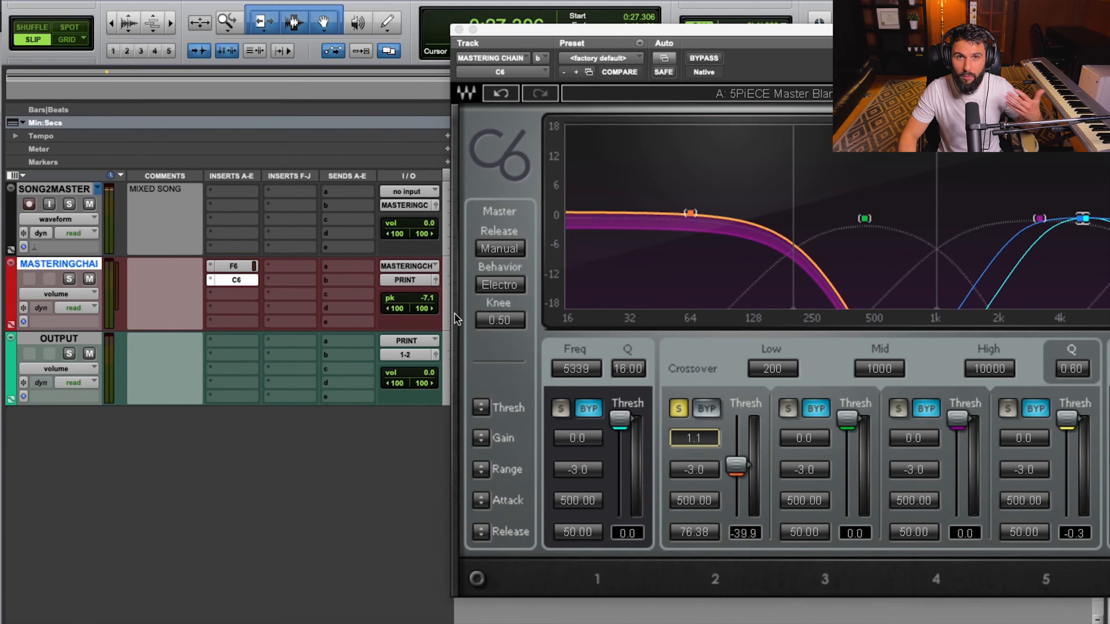
Unsolo band 2, move the compressor window back into full view, and audition band 3 in solo.
click(677, 409)
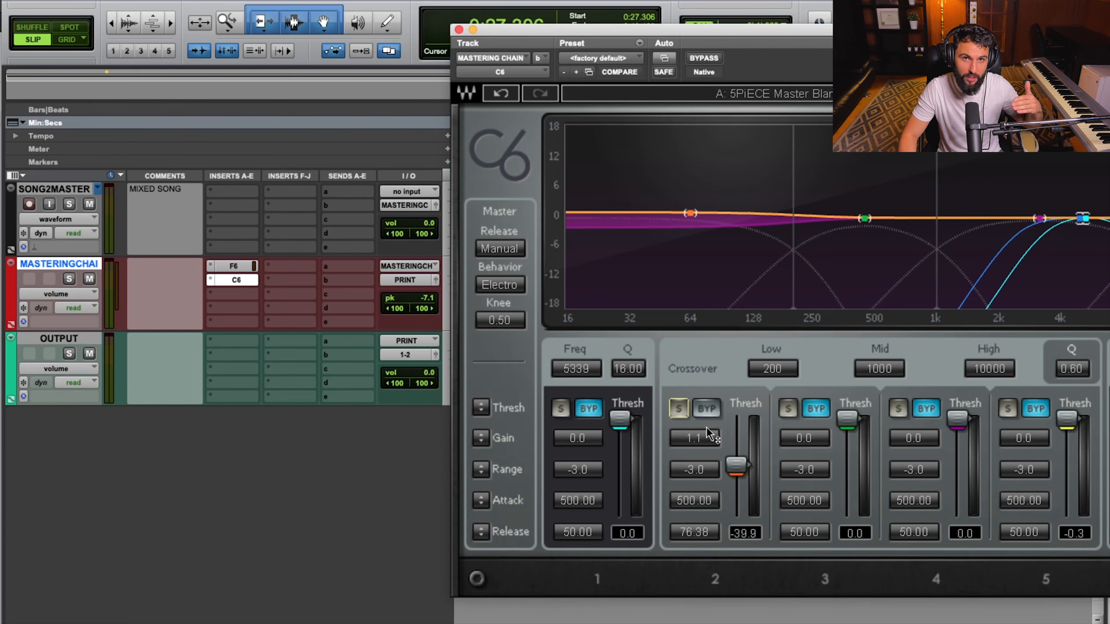
drag(615, 32, 308, 37)
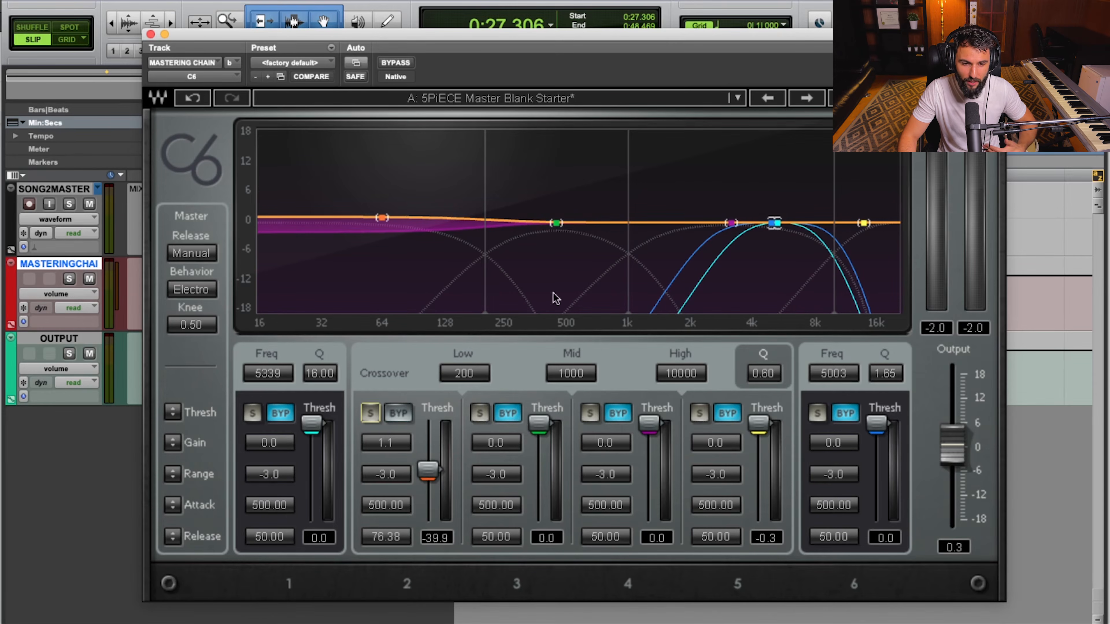
click(486, 416)
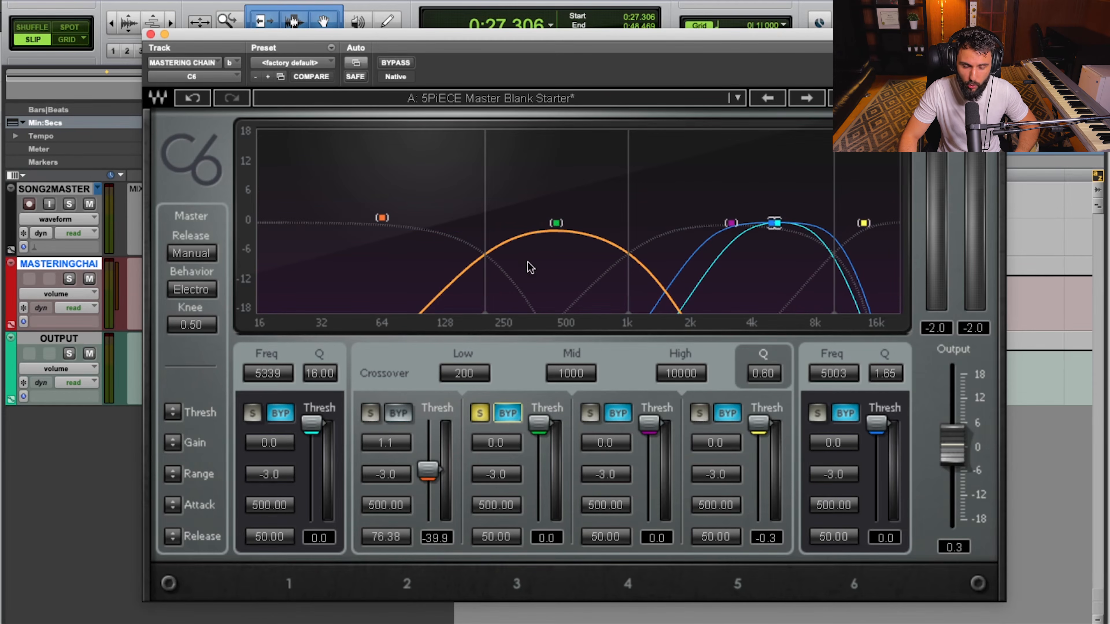
key(space)
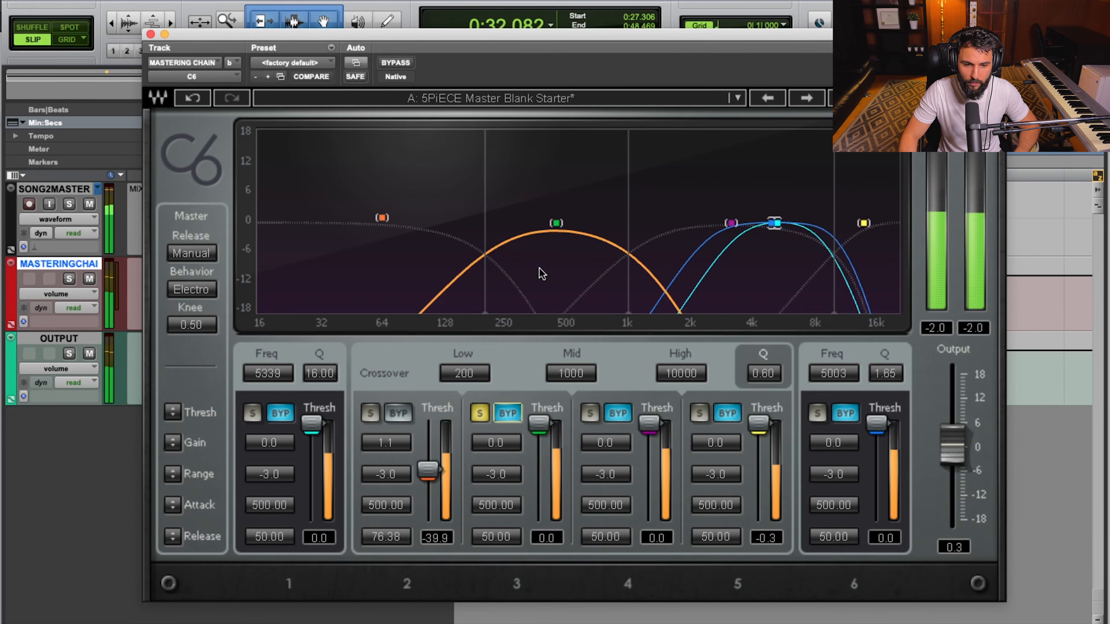
key(space)
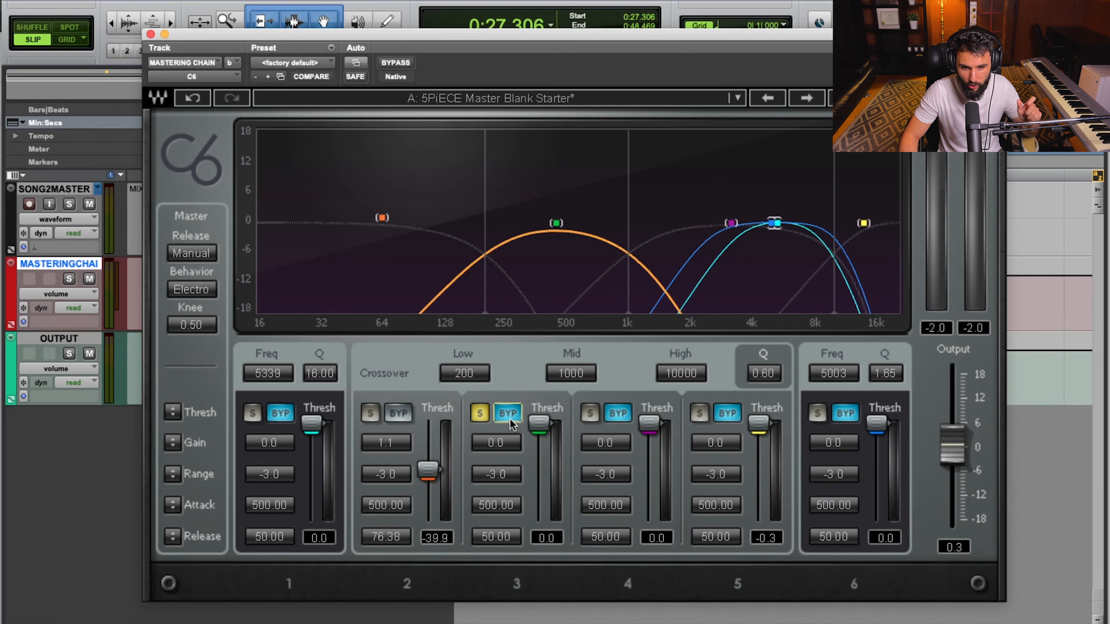
Activate band 3's compression and lower its threshold to -32.6 during playback.
click(508, 414)
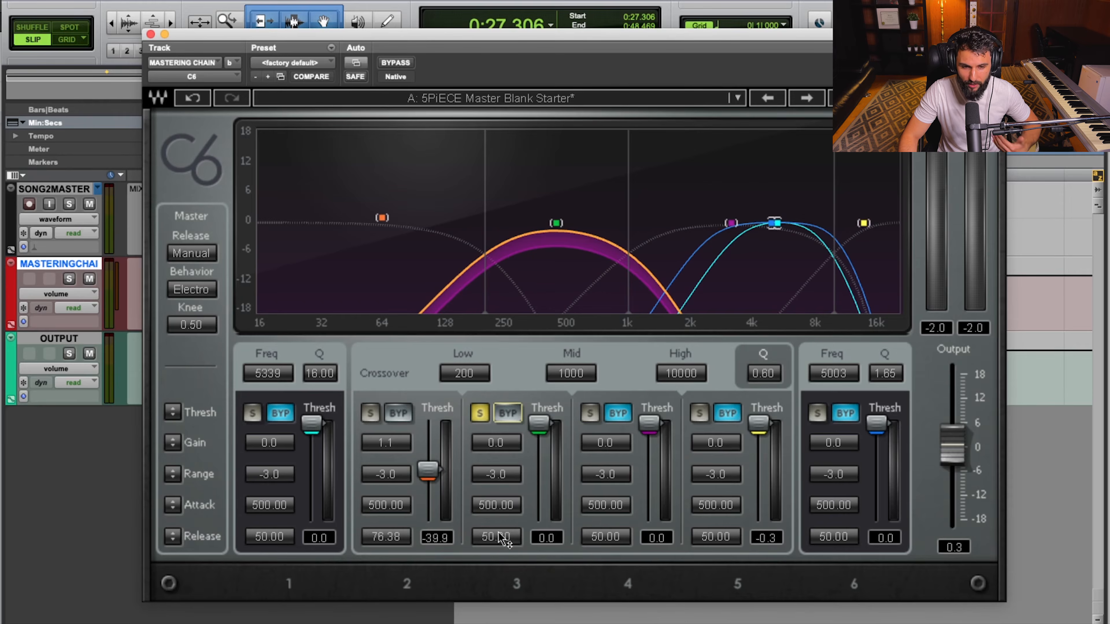
mouse_move(539, 423)
mouse_down()
mouse_move(538, 454)
mouse_move(539, 423)
mouse_up()
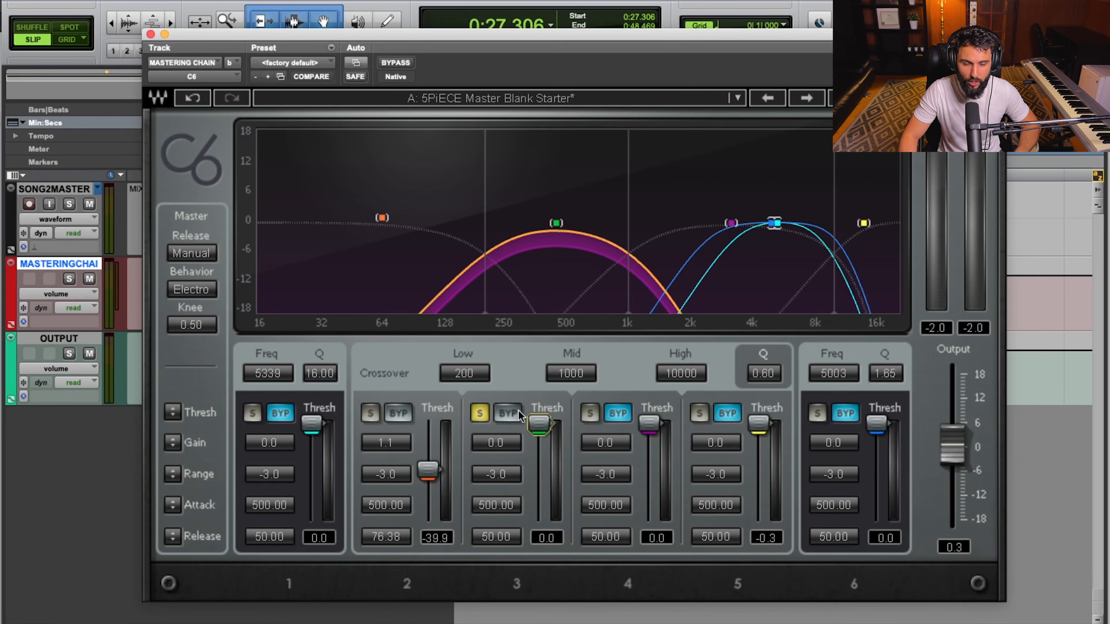
key(space)
drag(541, 425, 539, 447)
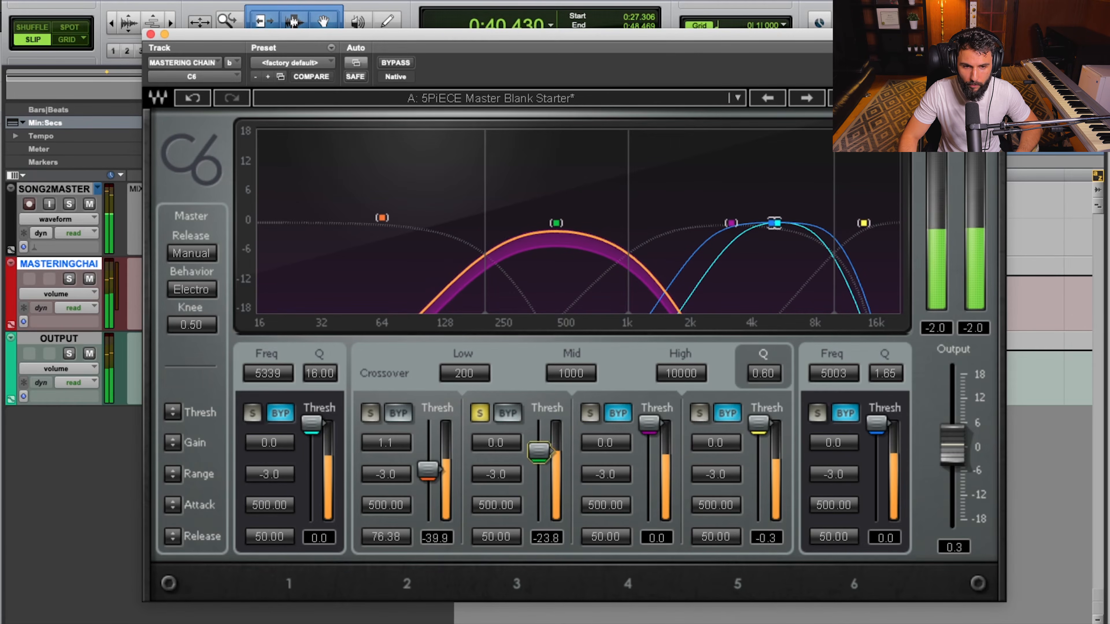
drag(539, 451, 539, 461)
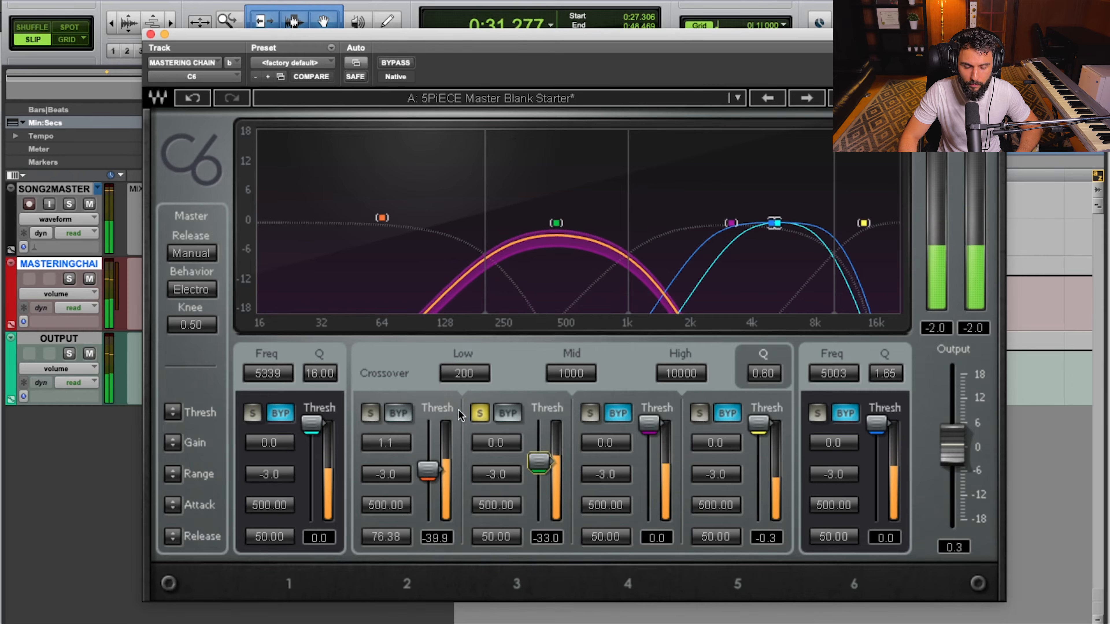
Compare band 3's sound with its compression bypassed and active, and stop playback.
click(507, 413)
click(506, 413)
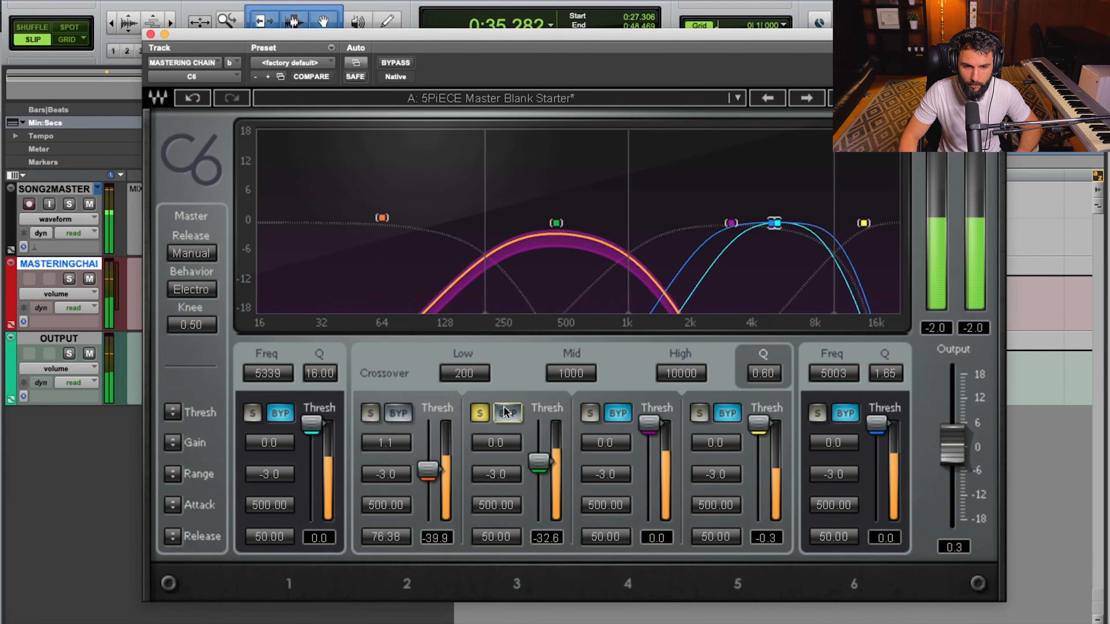
key(space)
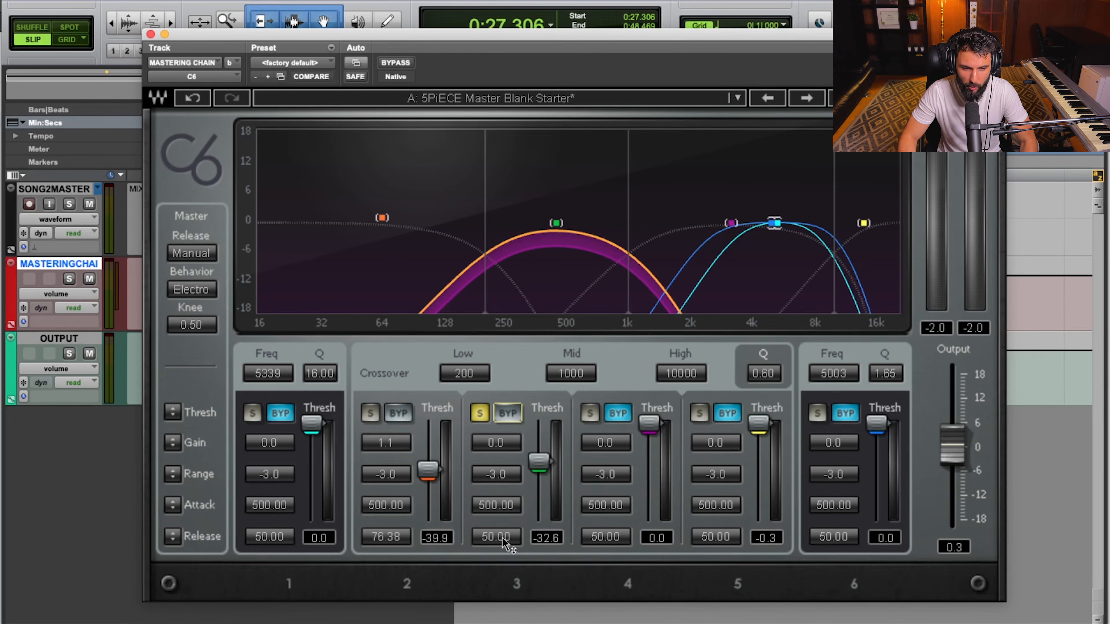
Set band 3's release to 63.82 while listening to the soloed band.
key(space)
mouse_move(503, 542)
mouse_down()
mouse_move(503, 523)
mouse_move(501, 547)
mouse_up()
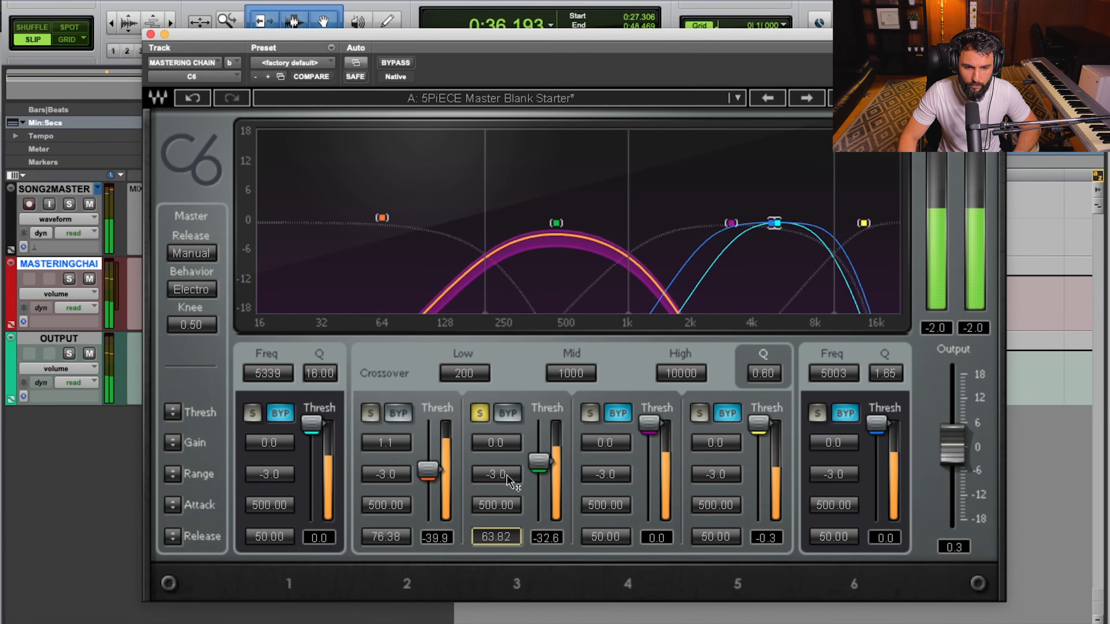
key(space)
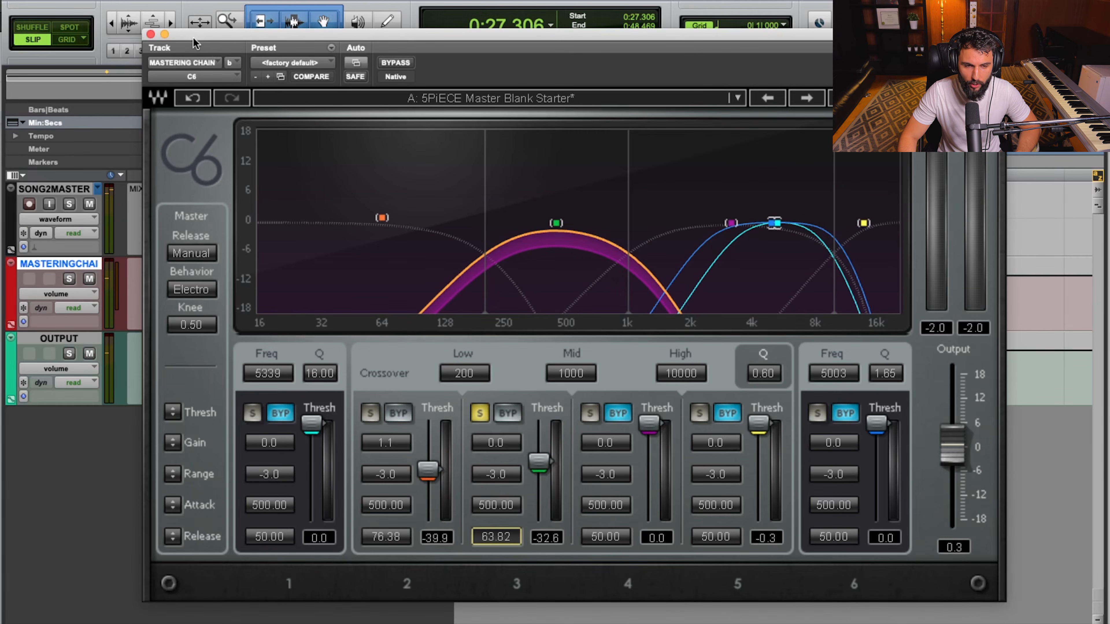
Uncover the mastering chain track's peak readout, measure band 3's level with compression bypassed, and reactivate the band.
drag(195, 35, 501, 35)
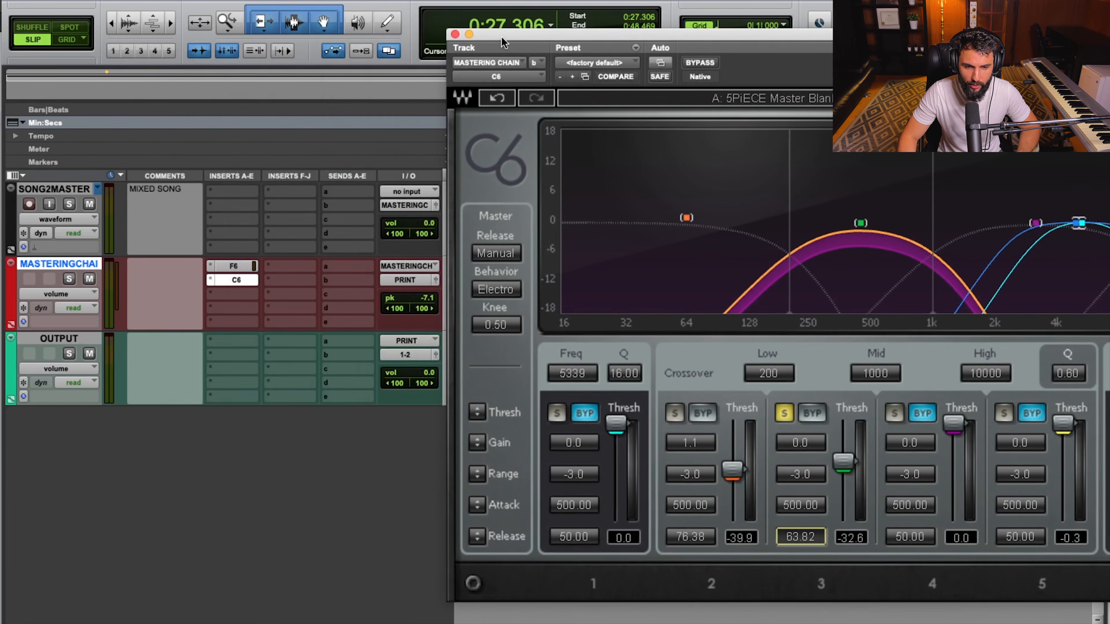
click(808, 414)
click(427, 302)
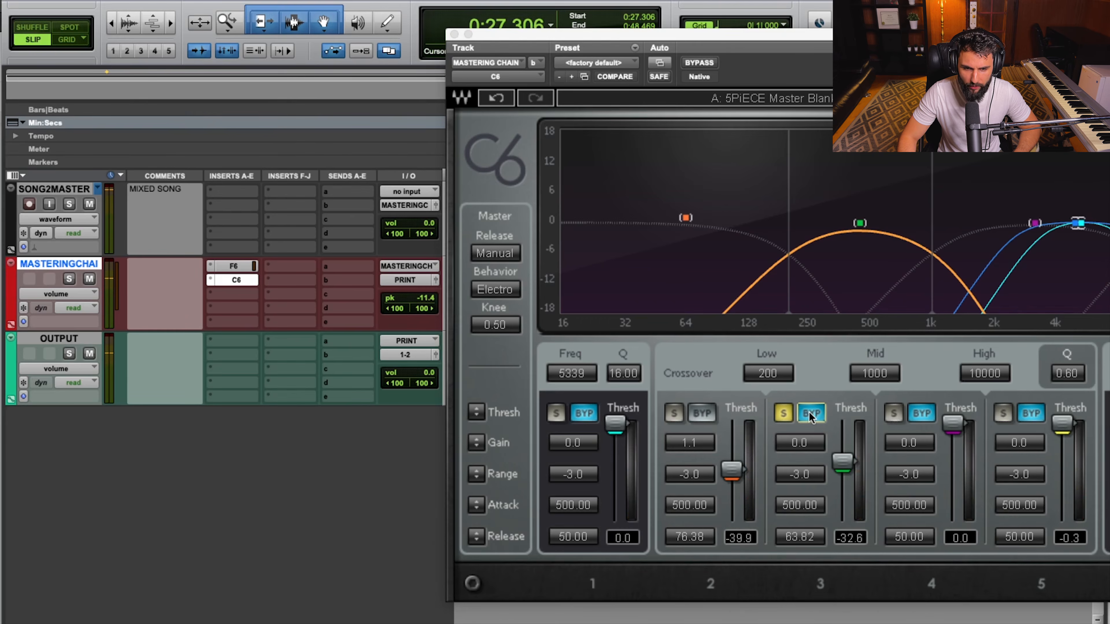
click(811, 414)
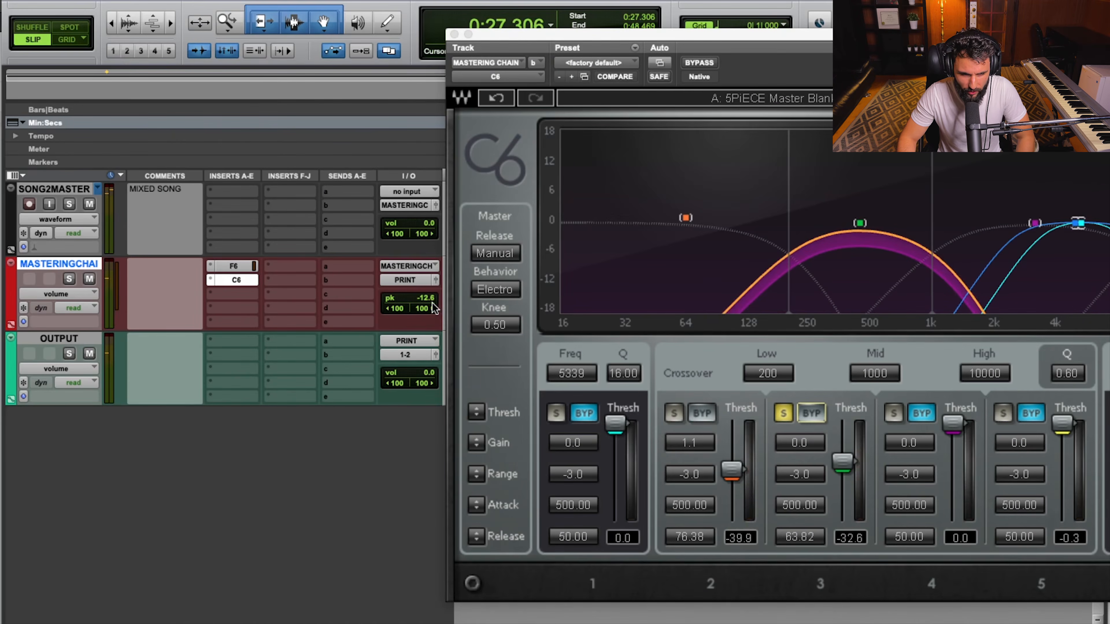
Set band 3's gain to 1.2 and reset the mastering chain track's peak readout to measure the level again.
click(810, 450)
text(1.2)
key(Return)
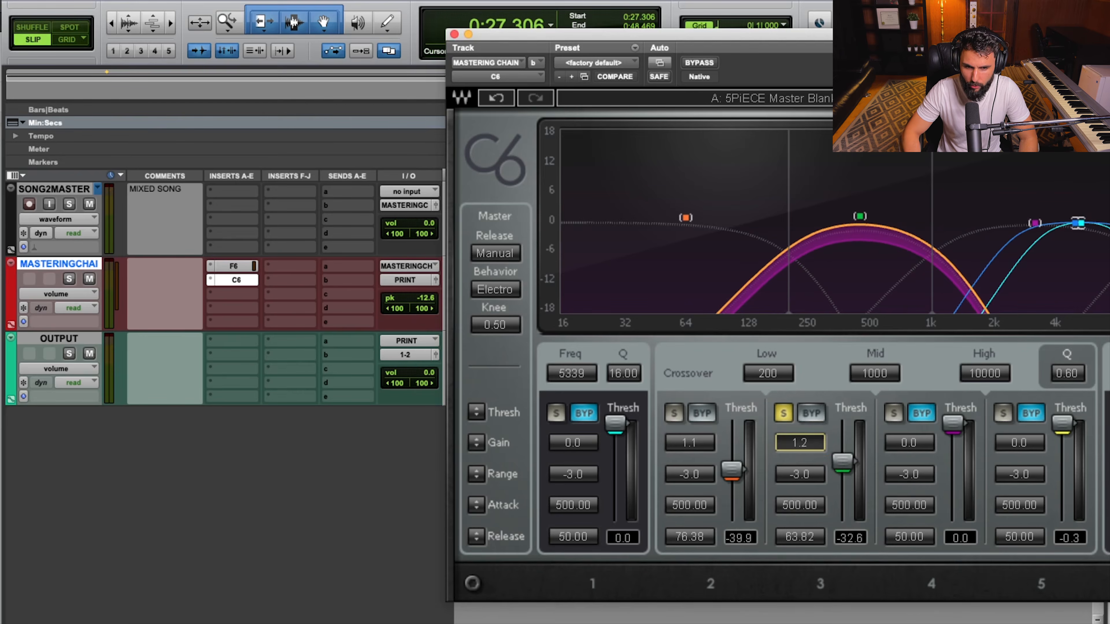
click(429, 302)
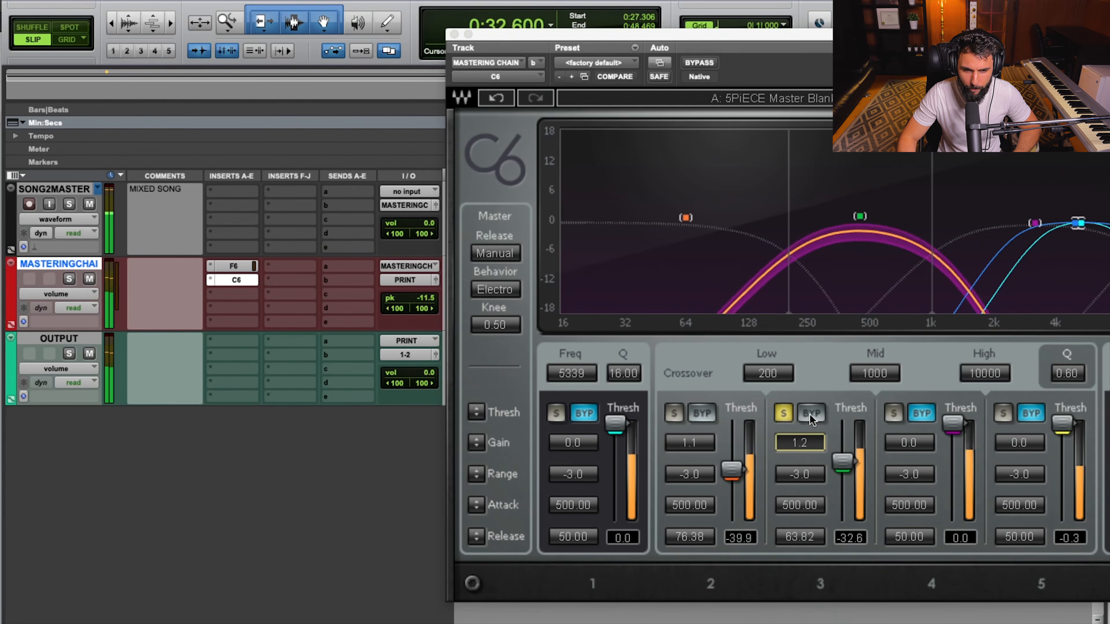
Compare the gain-matched band 3 with its compression bypassed and active, and stop playback.
click(809, 414)
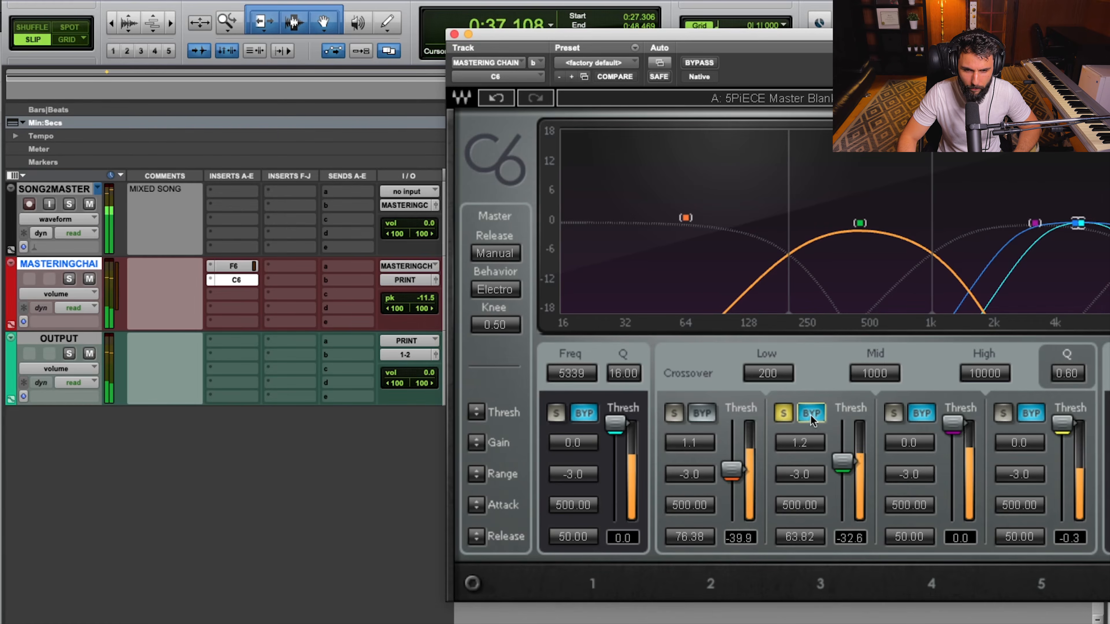
click(809, 414)
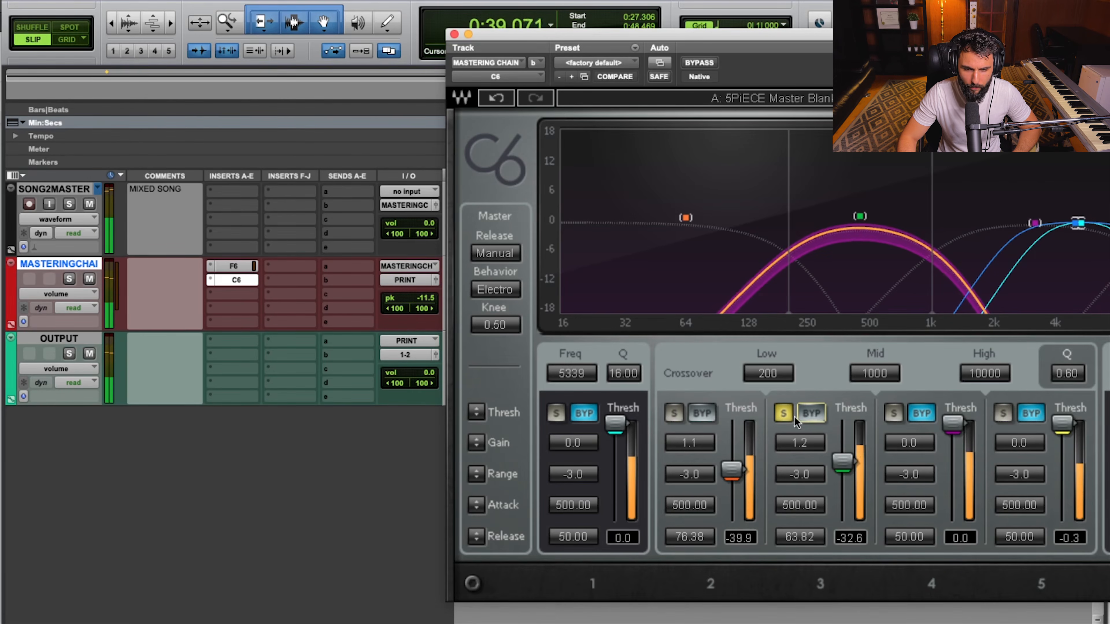
key(space)
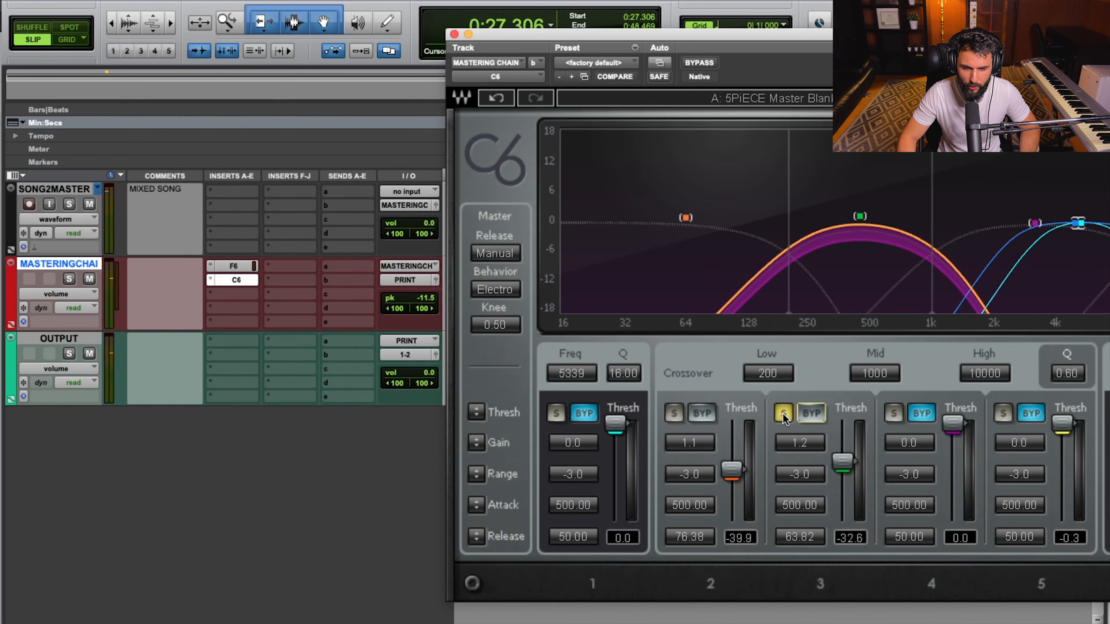
Unsolo band 3, move the compressor window back into full view, and audition band 4 in solo.
click(783, 414)
drag(782, 37, 460, 30)
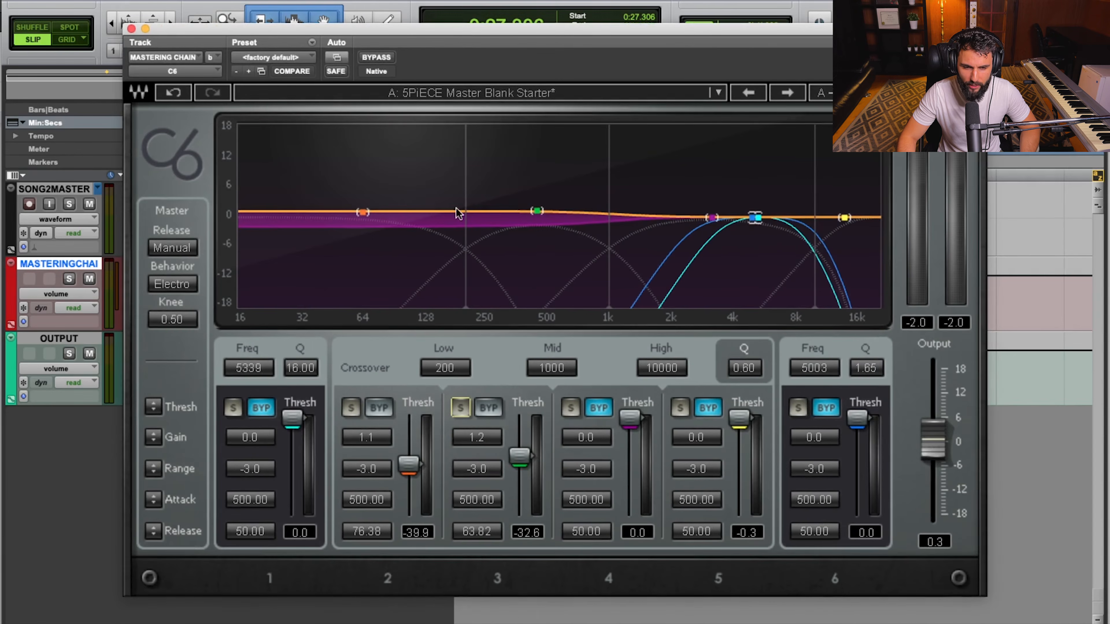
click(711, 218)
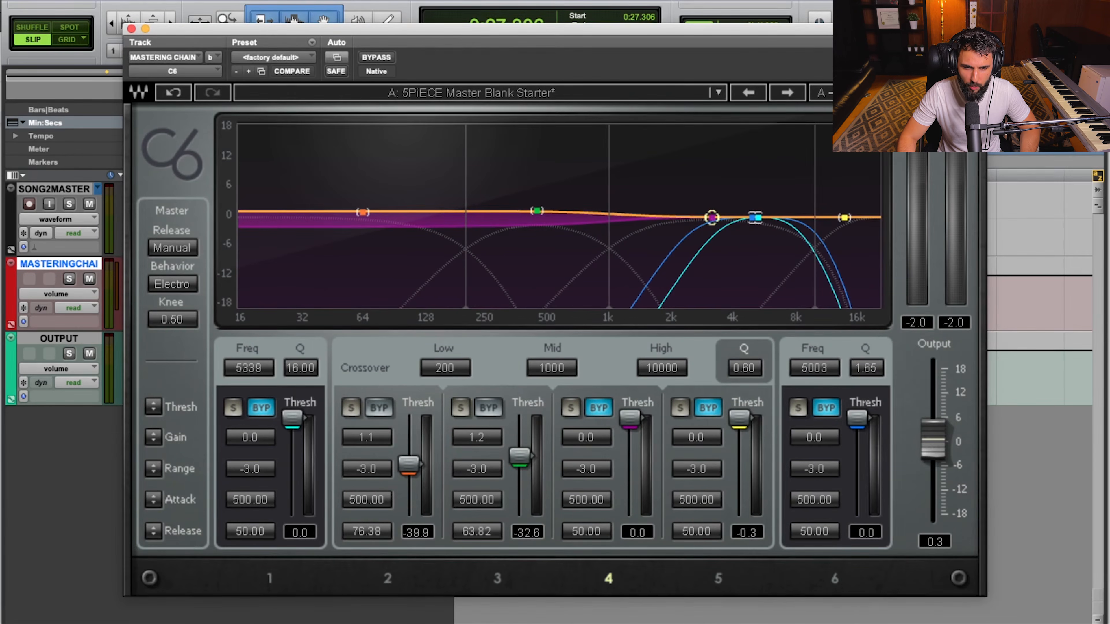
click(570, 409)
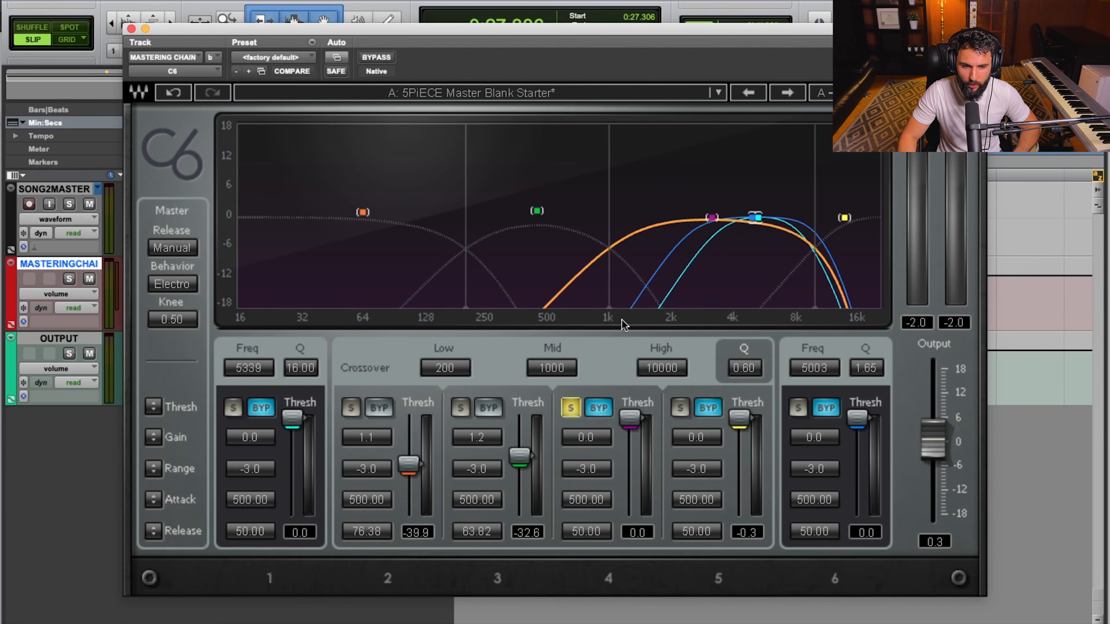
key(space)
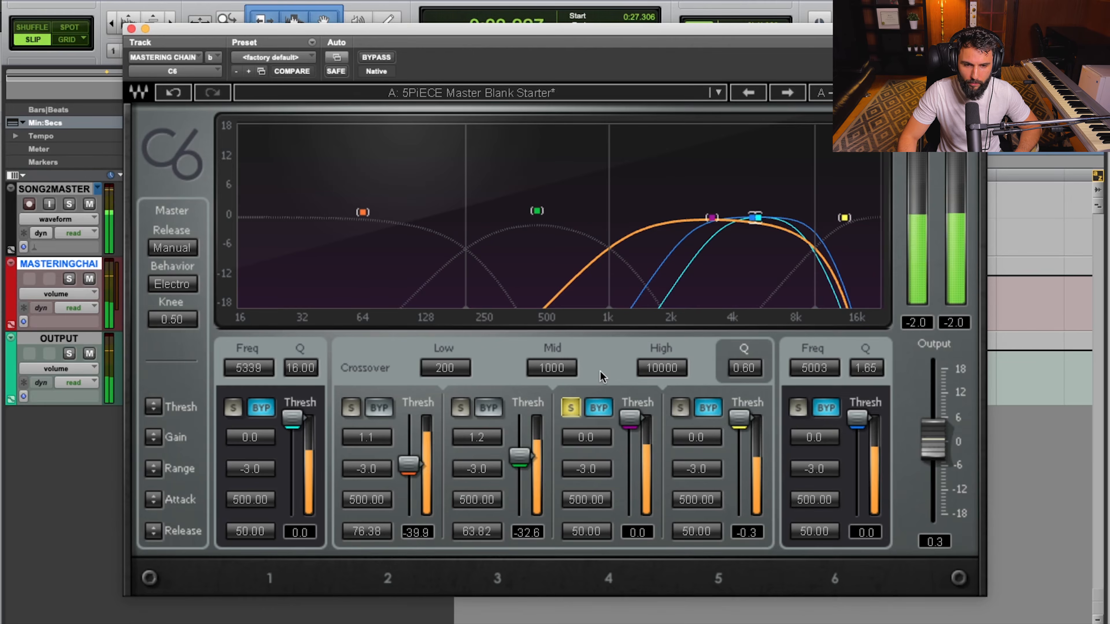
key(space)
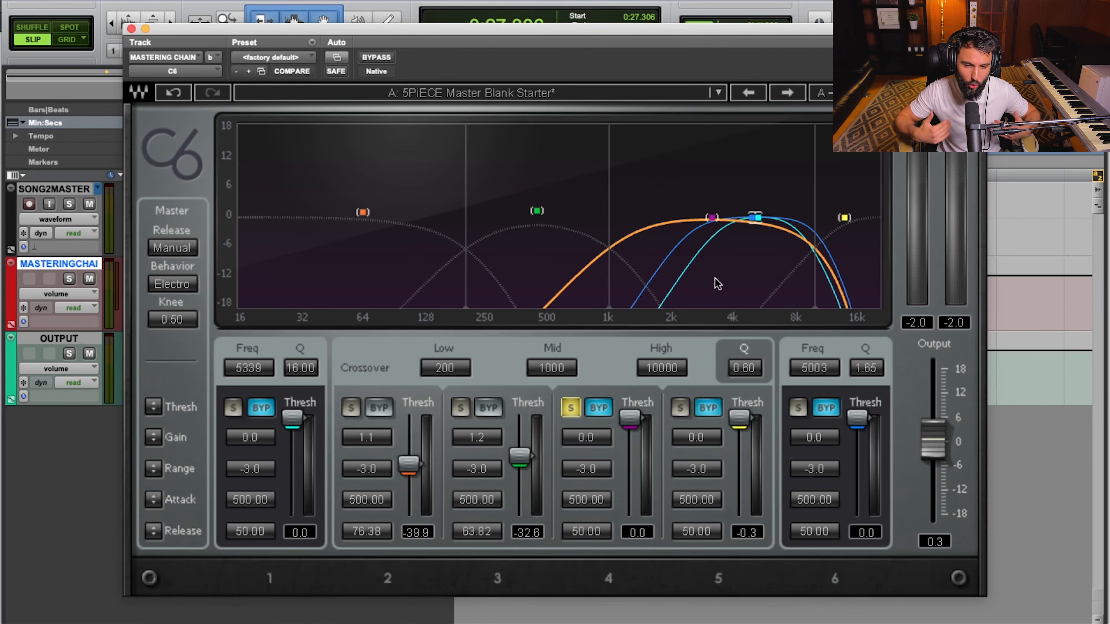
Activate band 4's compression and lower its threshold to -32.6 while the song plays, stopping playback when done.
click(597, 409)
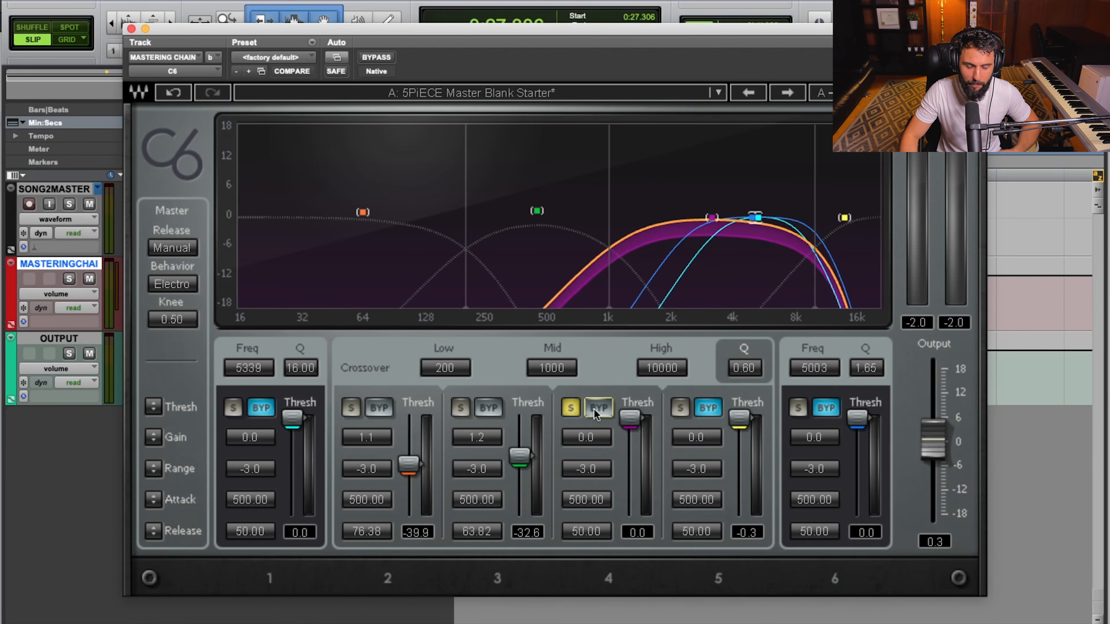
mouse_move(633, 422)
mouse_down()
mouse_move(631, 465)
mouse_move(630, 419)
mouse_up()
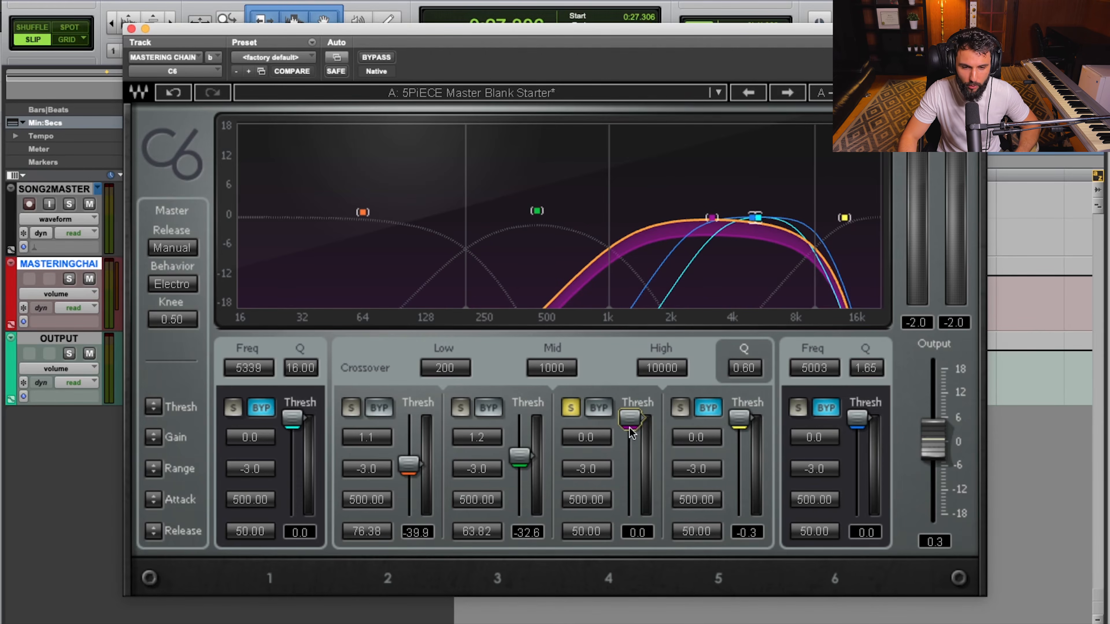
key(space)
drag(629, 423, 629, 456)
key(space)
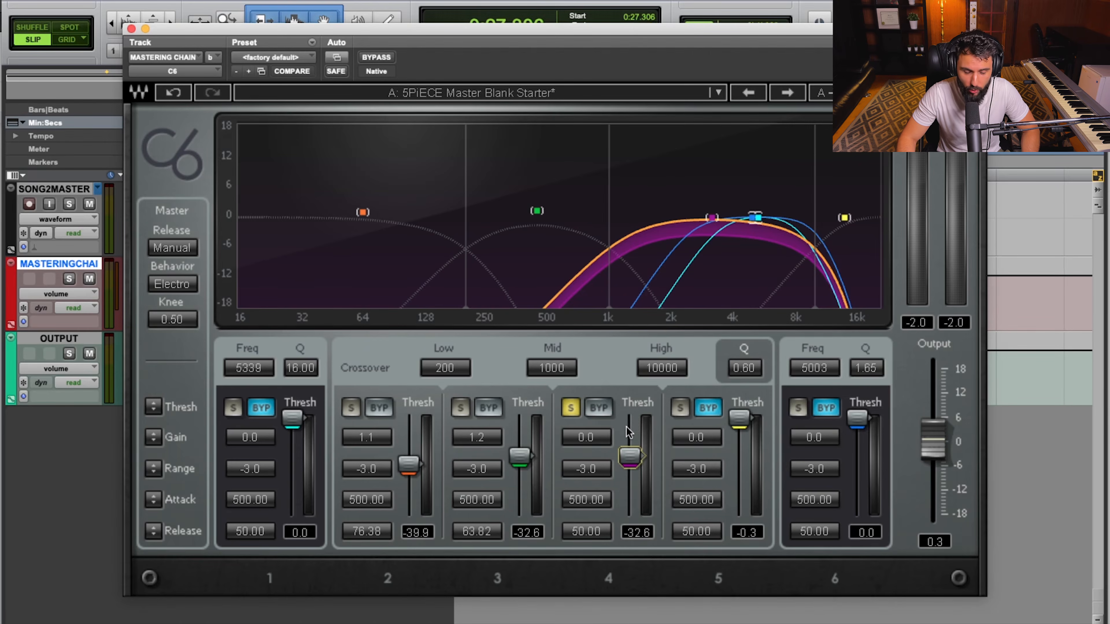
Set band 4's attack to 419.73 and release to 62.95 during playback, comparing the band with its compression bypassed and active.
click(590, 507)
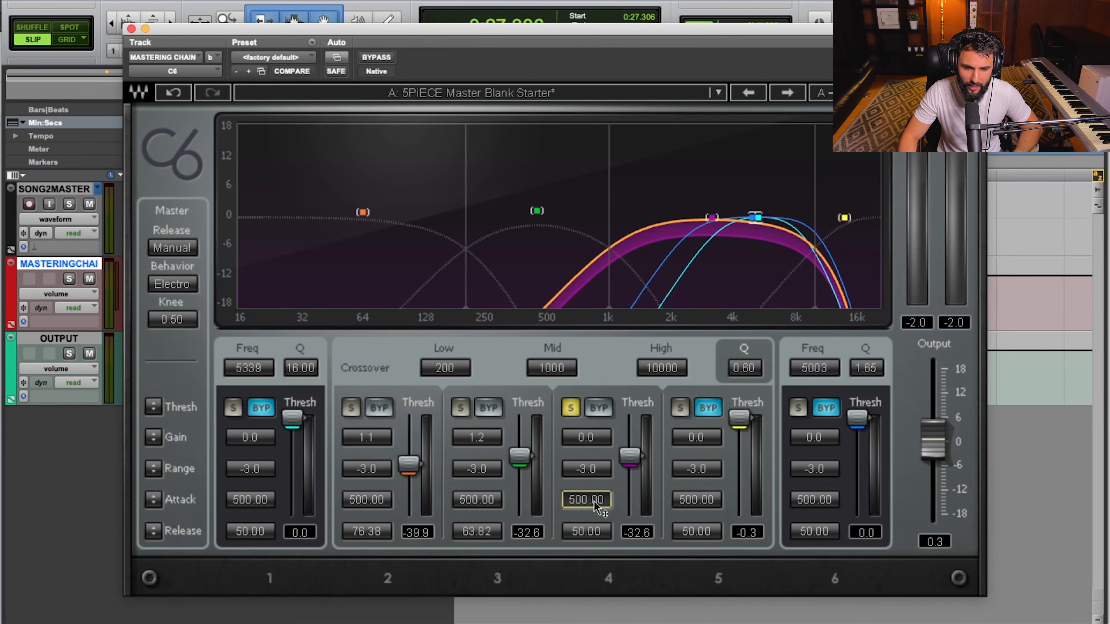
key(space)
drag(593, 501, 593, 525)
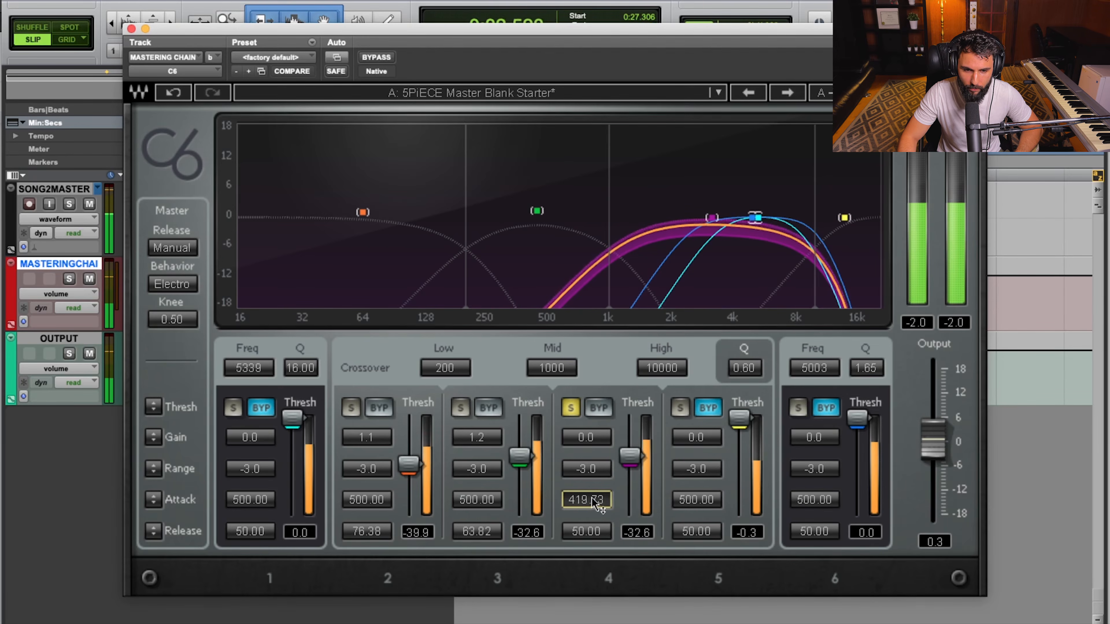
click(598, 408)
click(598, 407)
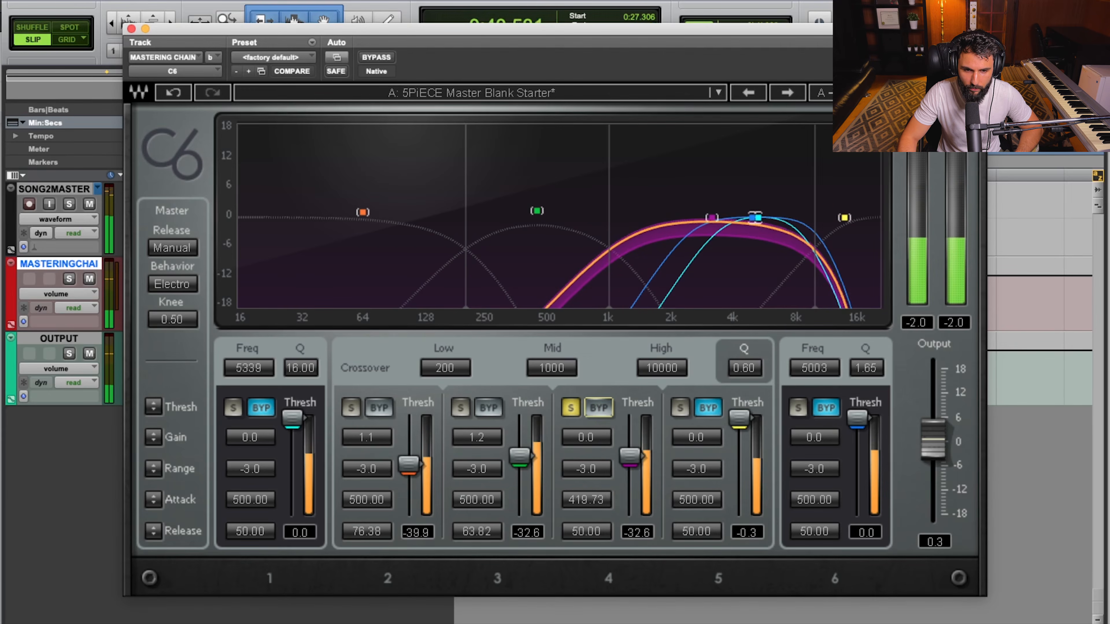
drag(587, 532, 586, 517)
key(space)
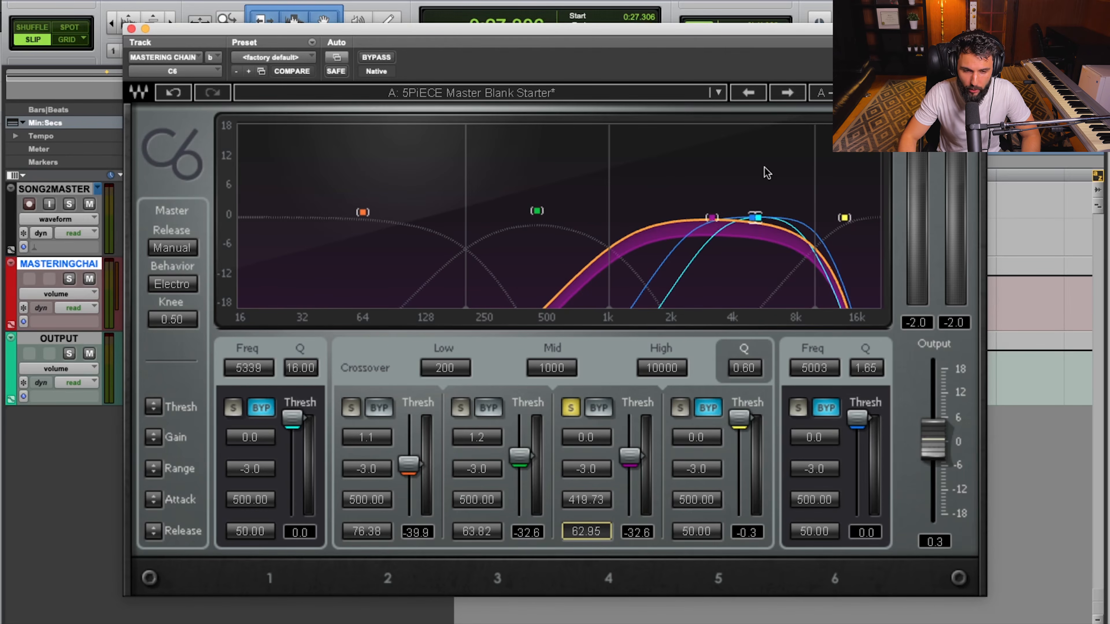
Uncover the mastering chain track's peak readout, measure band 4's level with compression bypassed, and reactivate the band to measure it compressed.
drag(361, 34, 686, 51)
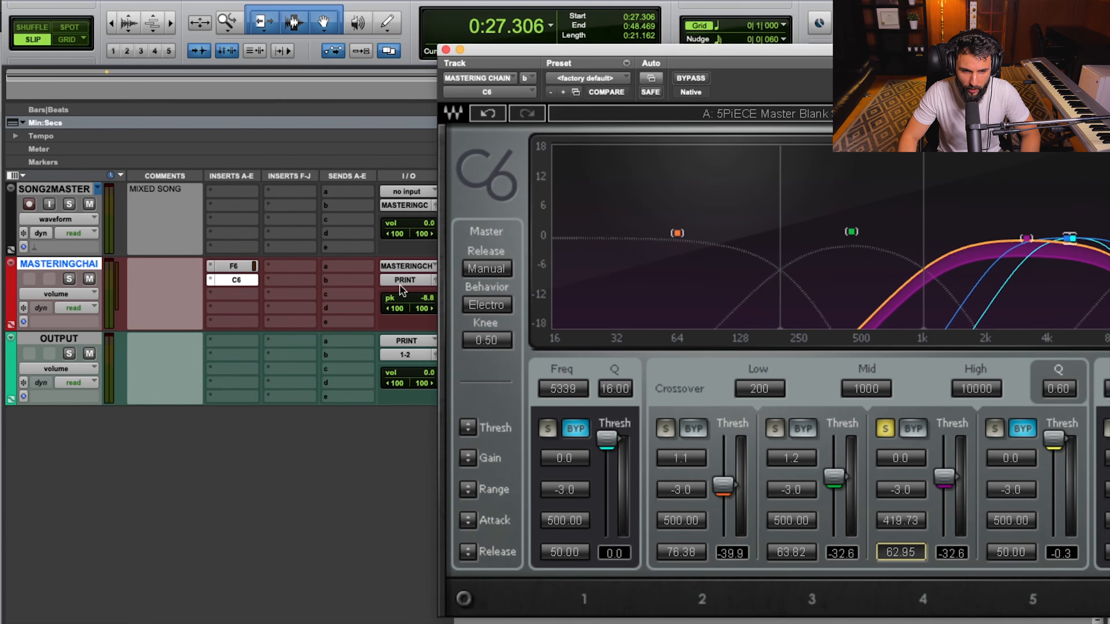
click(420, 300)
click(912, 428)
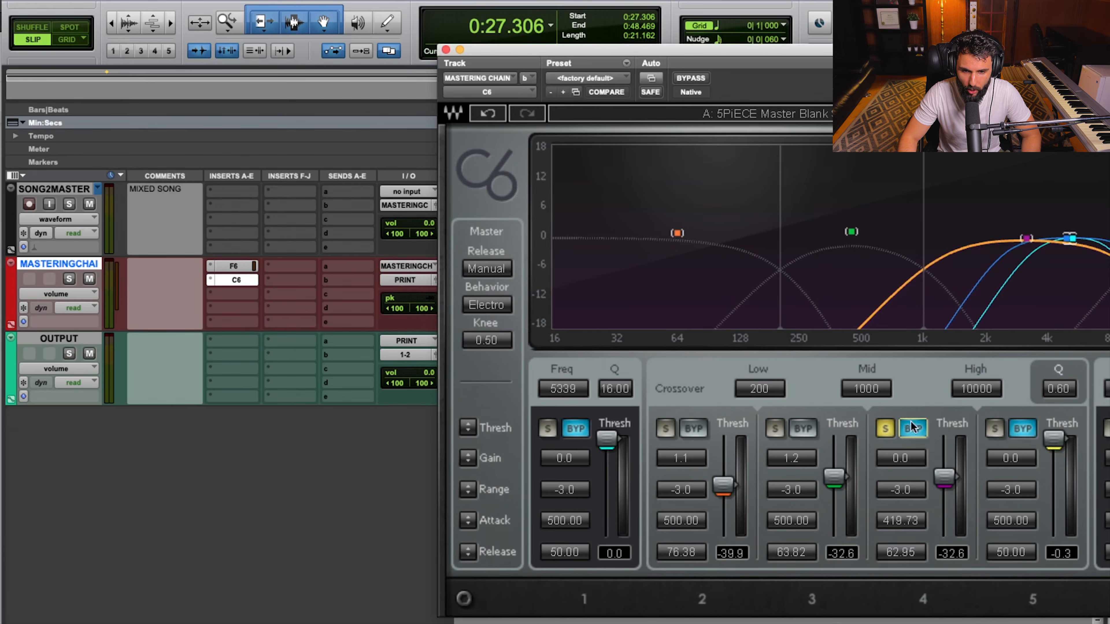
click(421, 304)
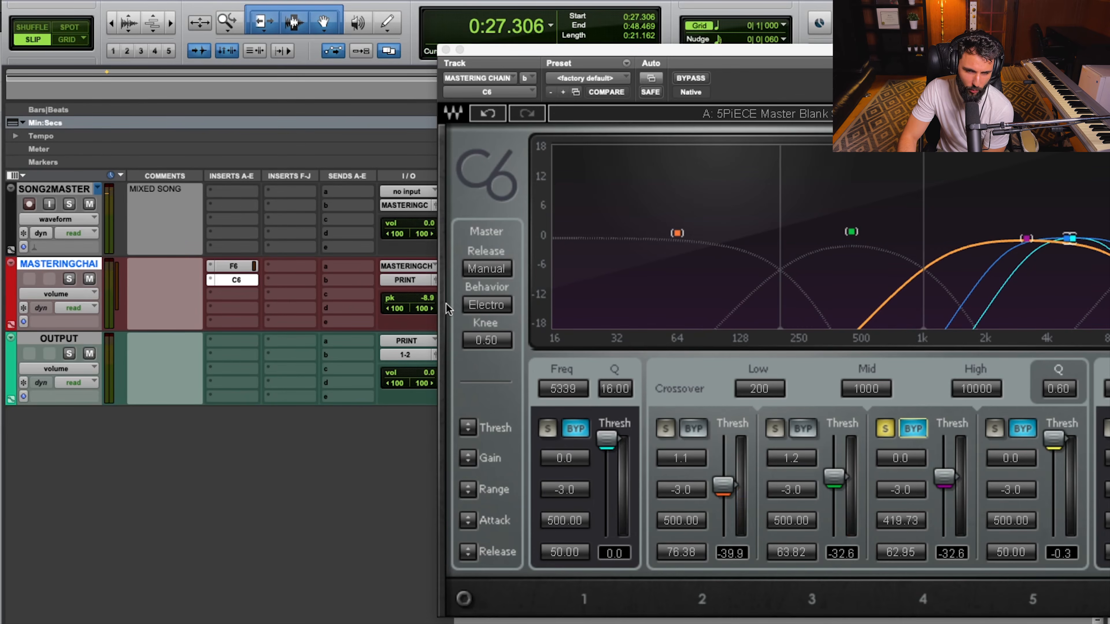
click(912, 429)
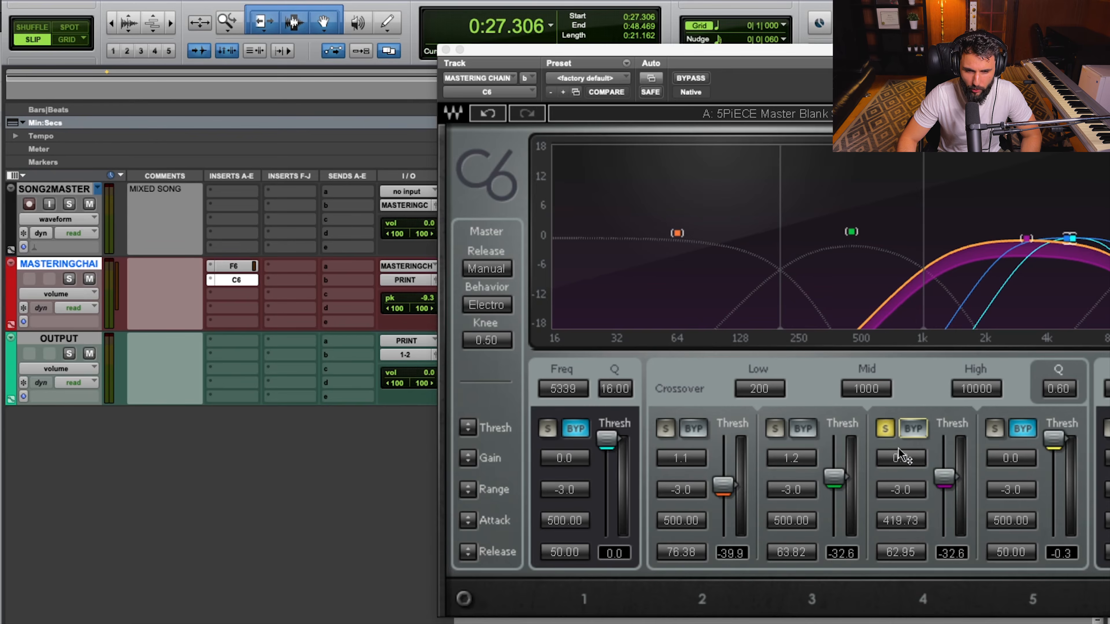
Set band 4's gain to 0.4 and reset the mastering chain track's peak readout to measure the level again.
click(913, 465)
click(913, 462)
text(.4)
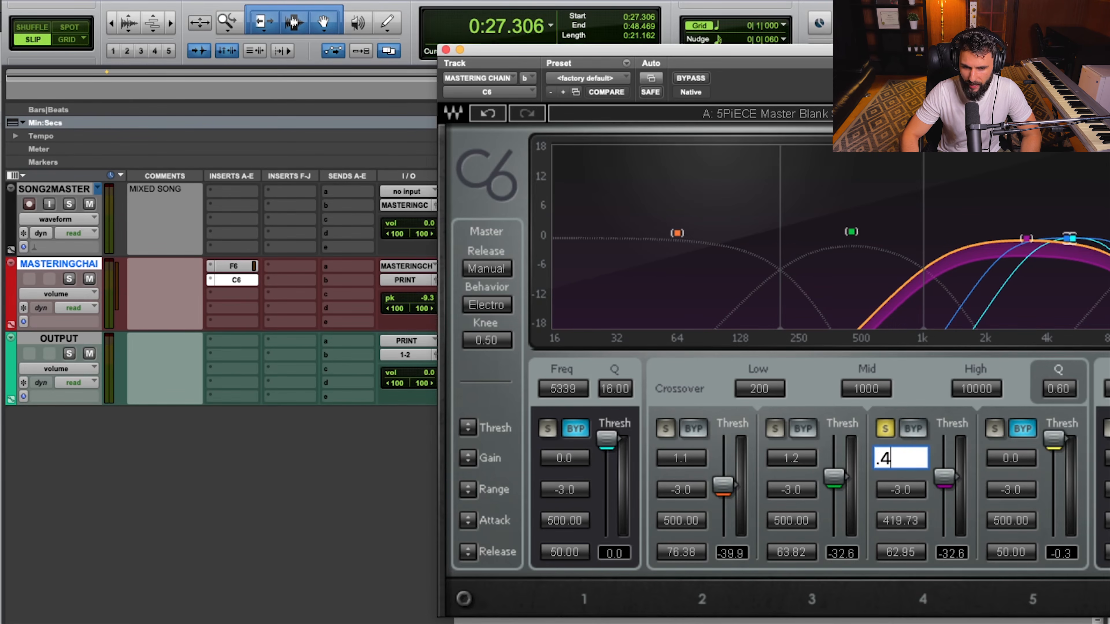
key(Return)
click(436, 303)
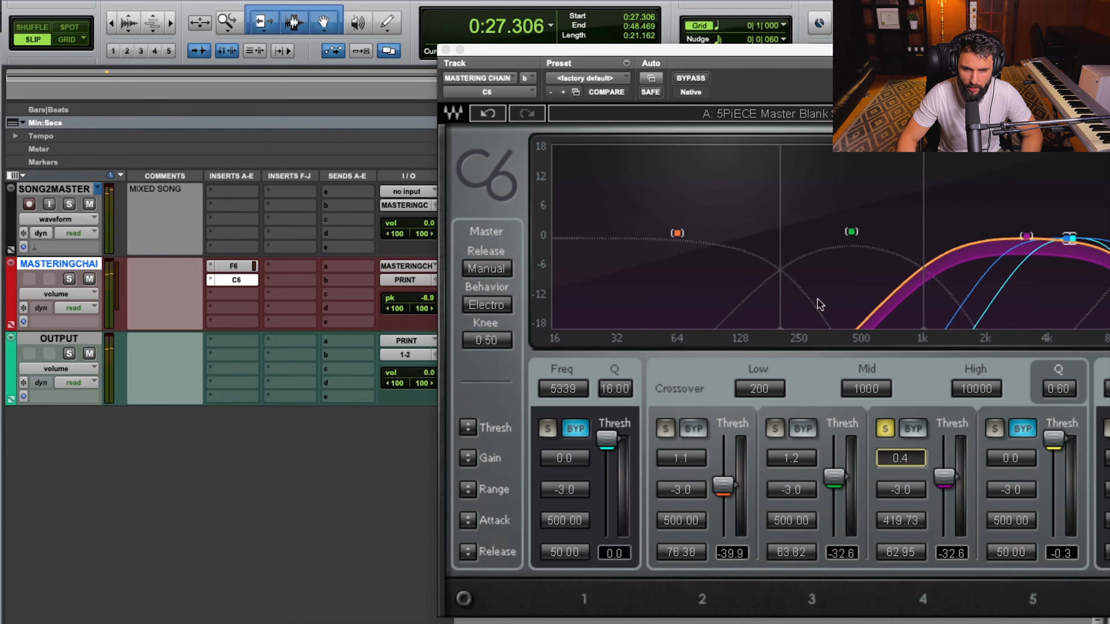
Move the compressor window back into full view and switch solo from band 4 to band 5, auditioning it with compression active.
drag(771, 73, 473, 54)
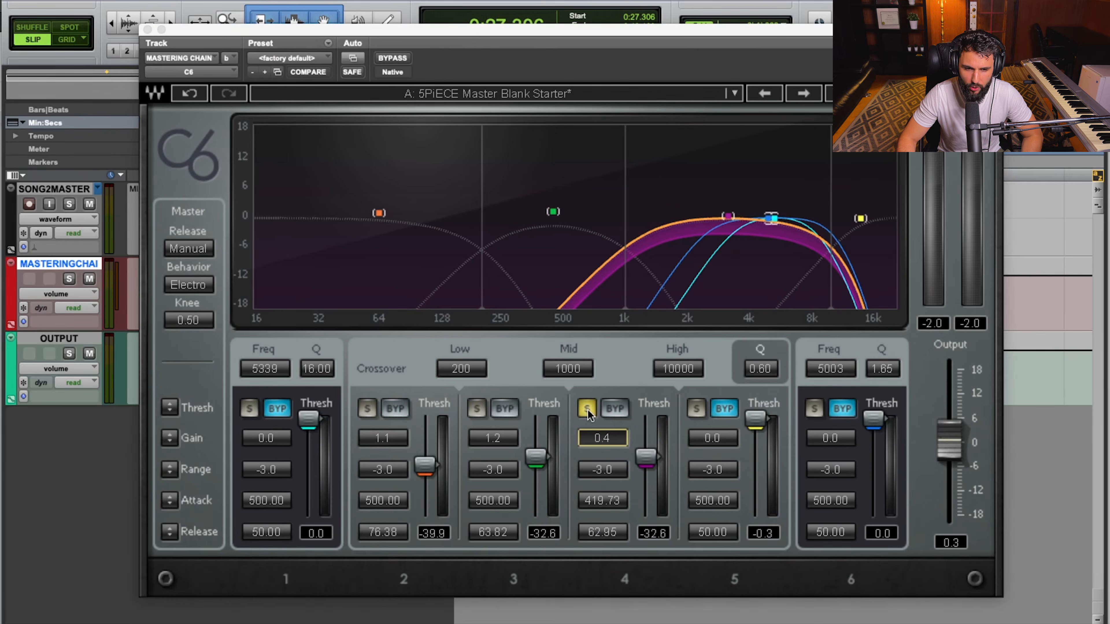
click(586, 410)
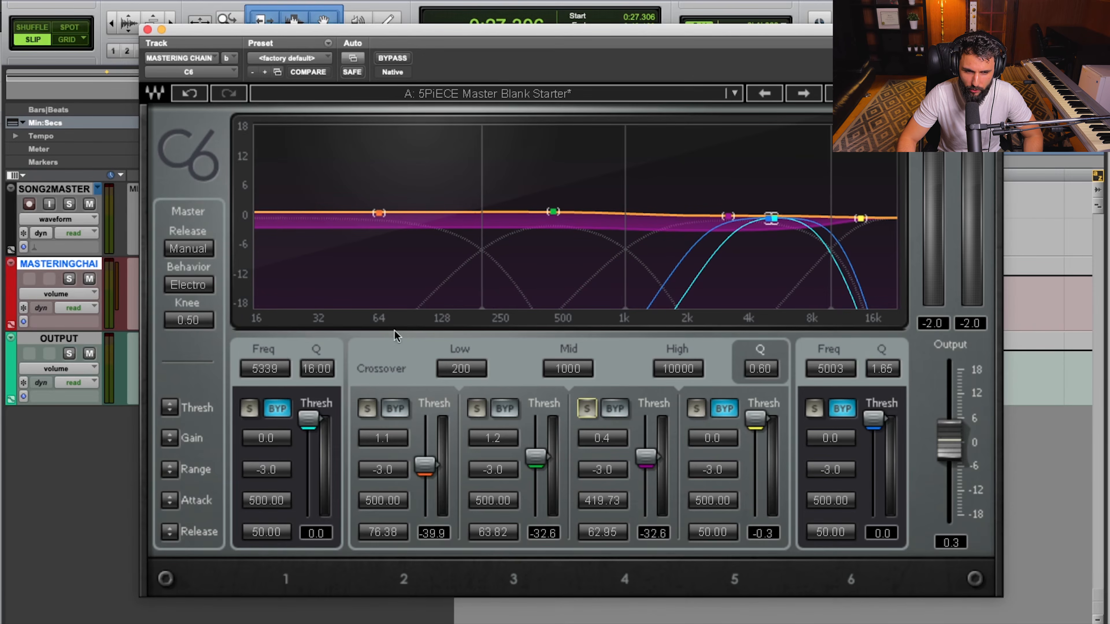
click(697, 410)
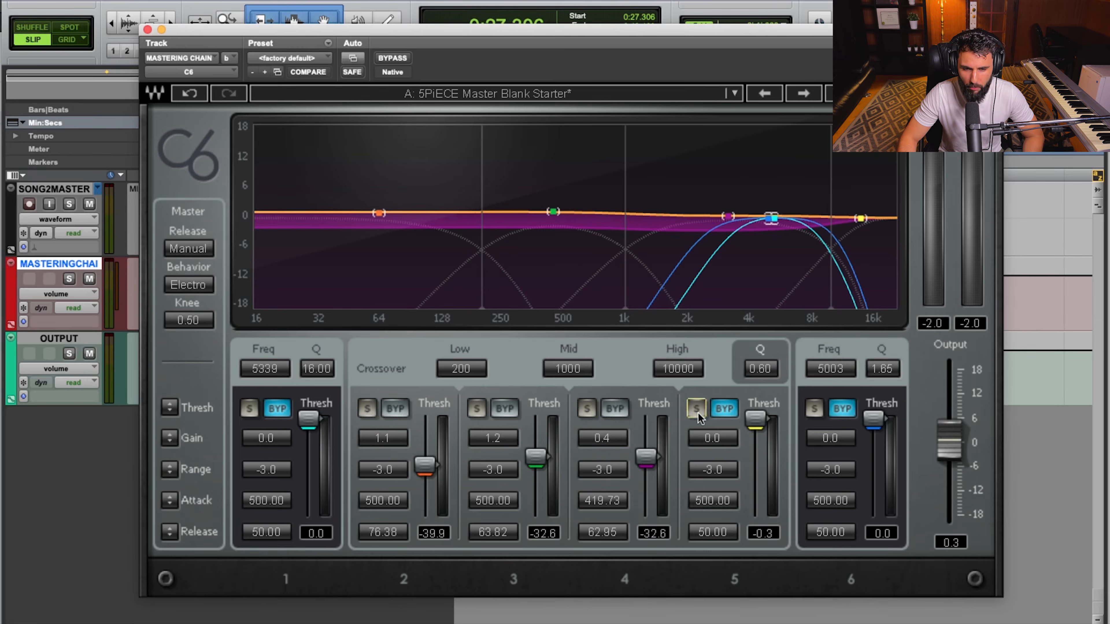
click(724, 411)
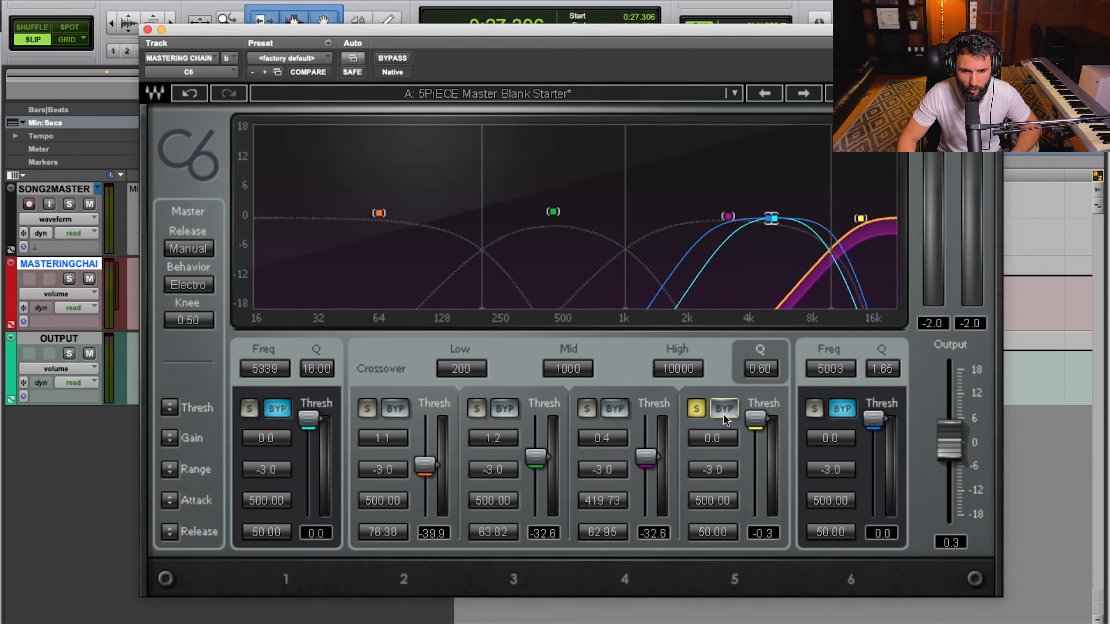
key(space)
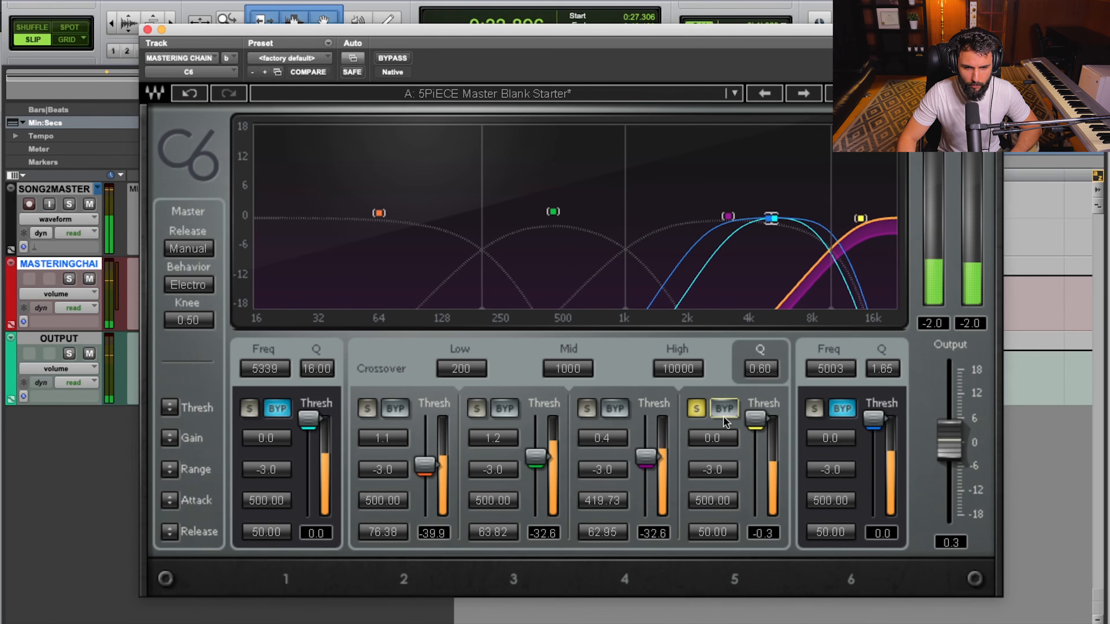
key(space)
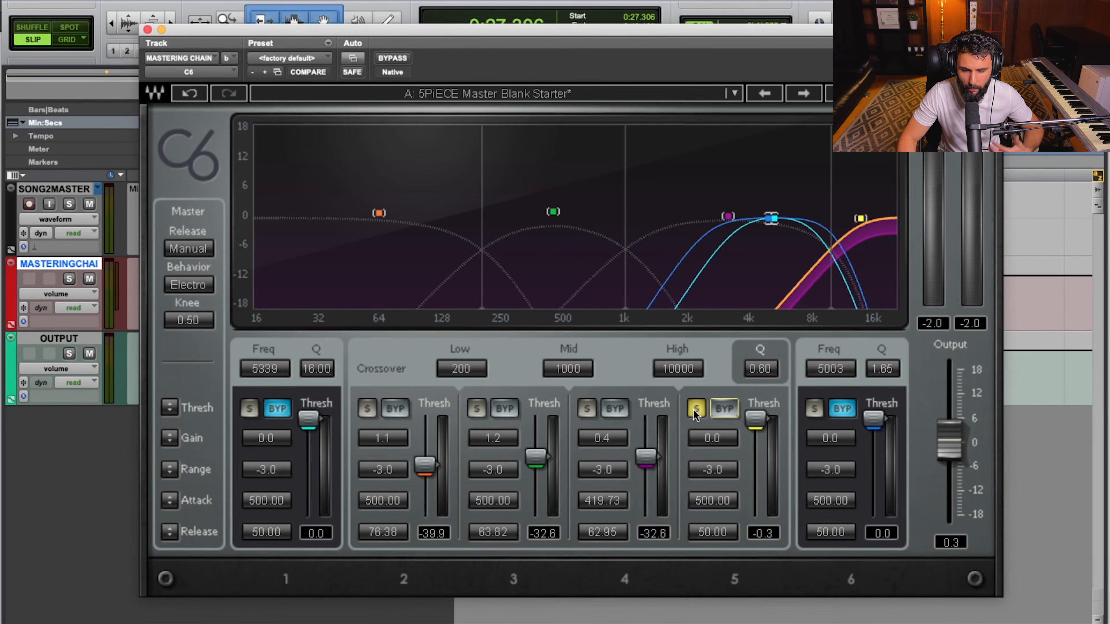
Lower band 5's threshold from the top of its range to -49.3 while the song plays, and stop playback.
mouse_move(755, 417)
mouse_down()
mouse_move(755, 454)
mouse_move(755, 417)
mouse_up()
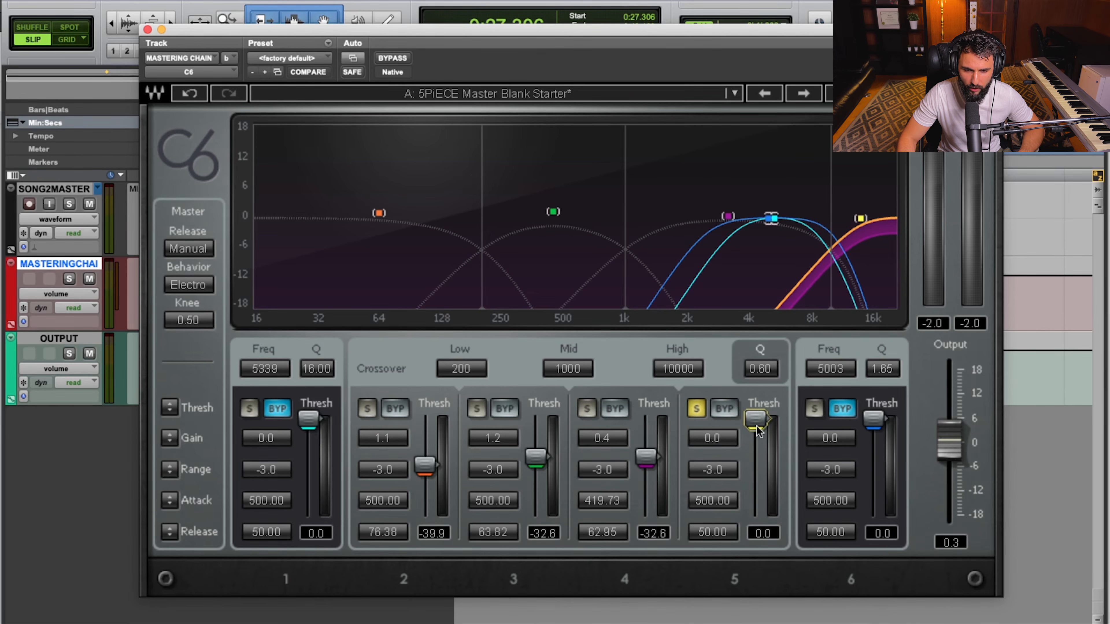
key(space)
drag(757, 428, 759, 476)
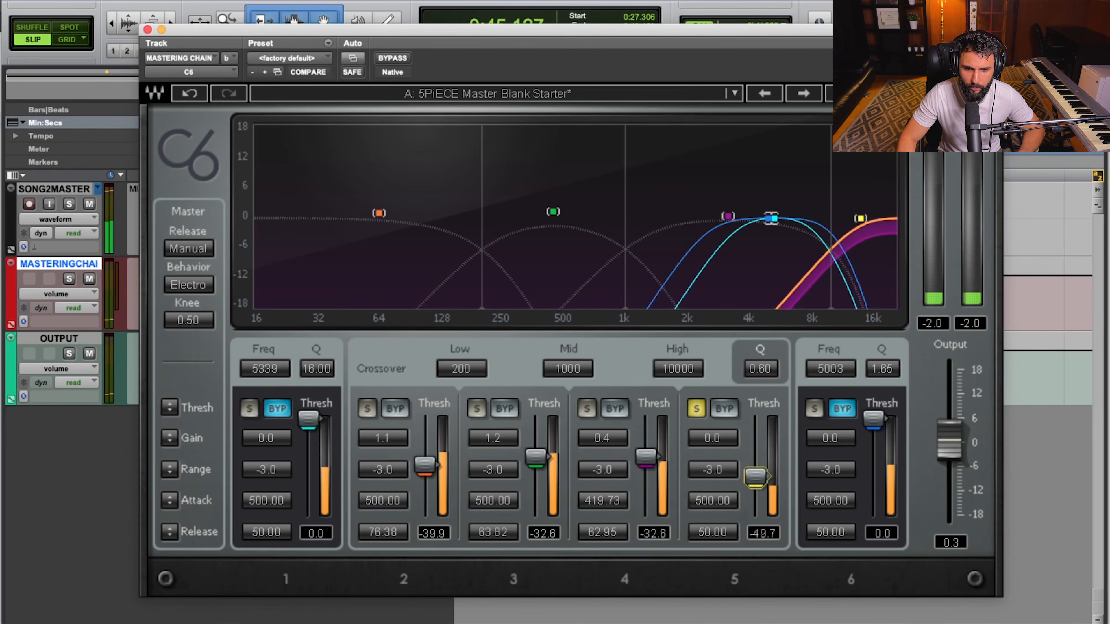
key(space)
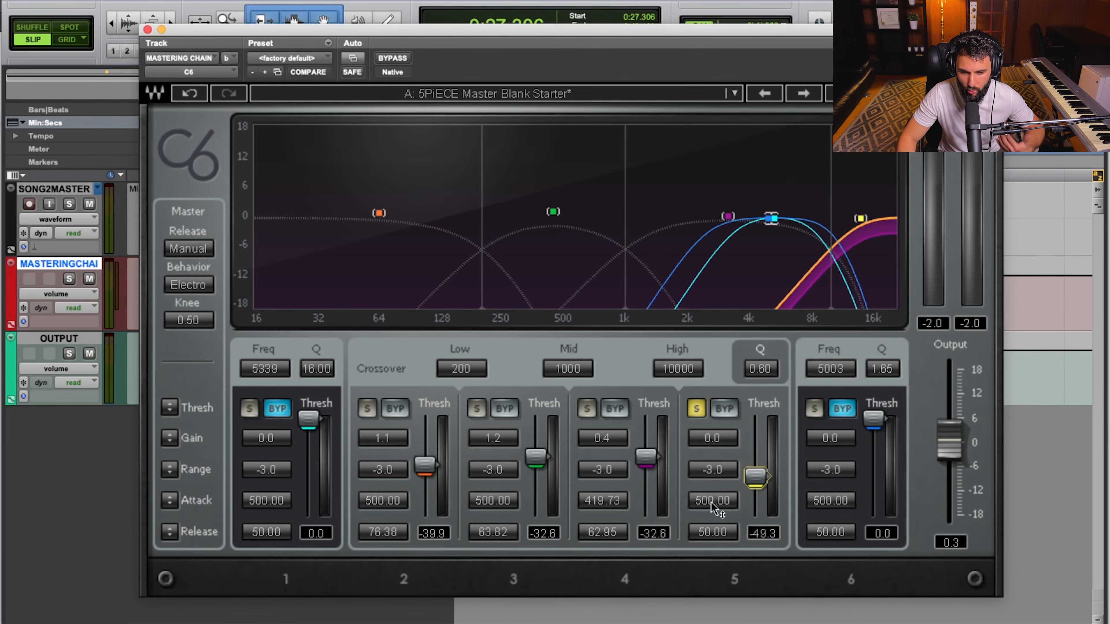
Refine band 5 during playback to attack 406.42, release 55.84 and threshold -49.8, and compare it with compression bypassed.
key(space)
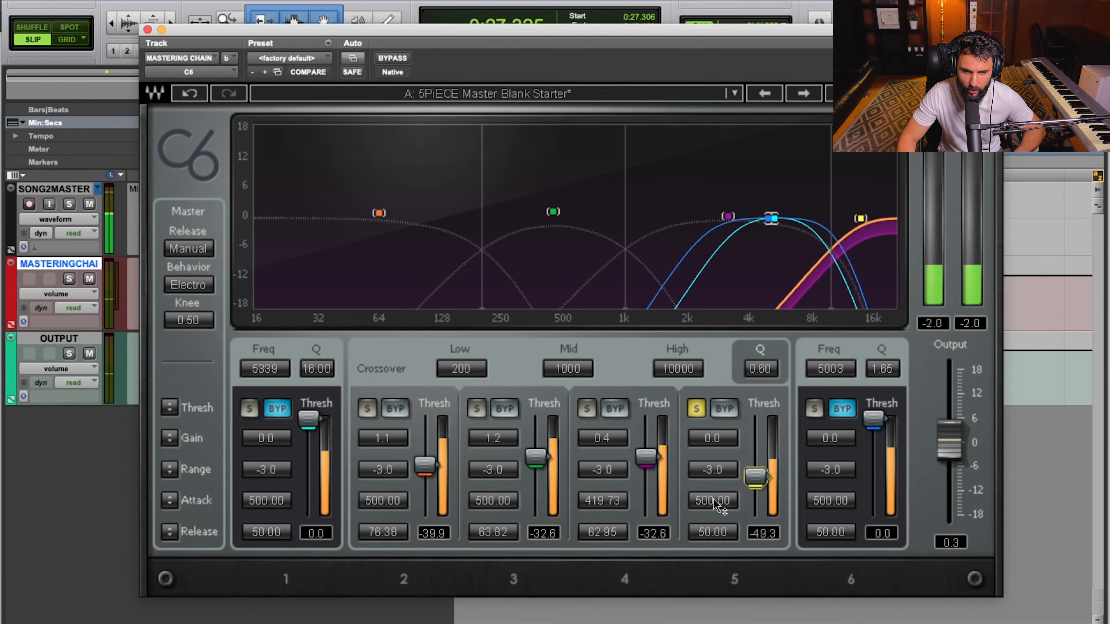
drag(720, 507, 721, 523)
drag(755, 476, 755, 478)
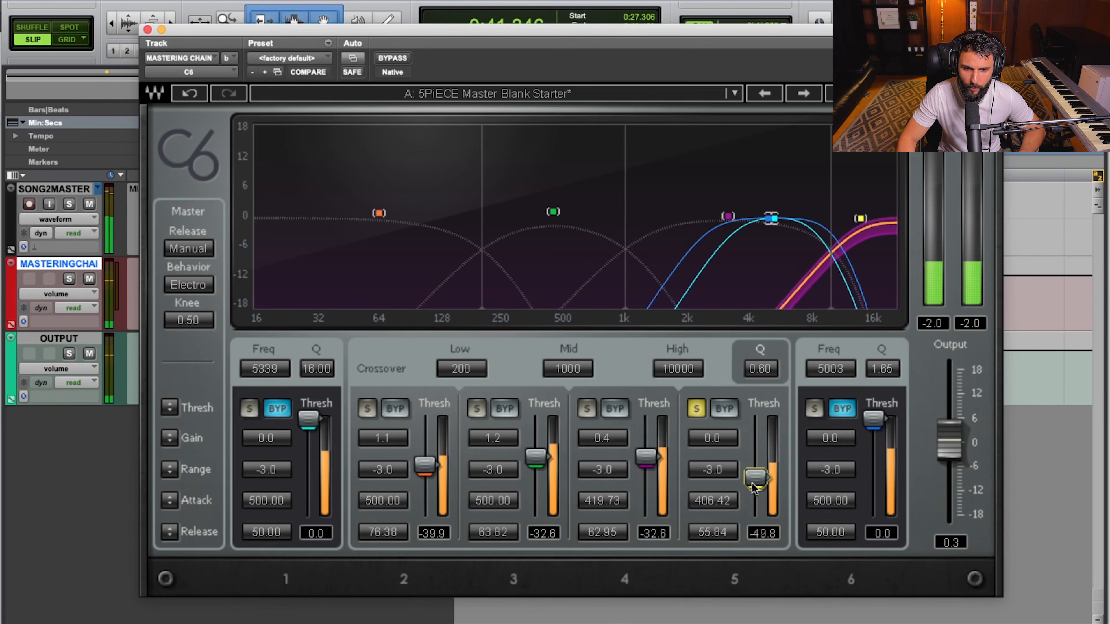
double_click(717, 409)
key(space)
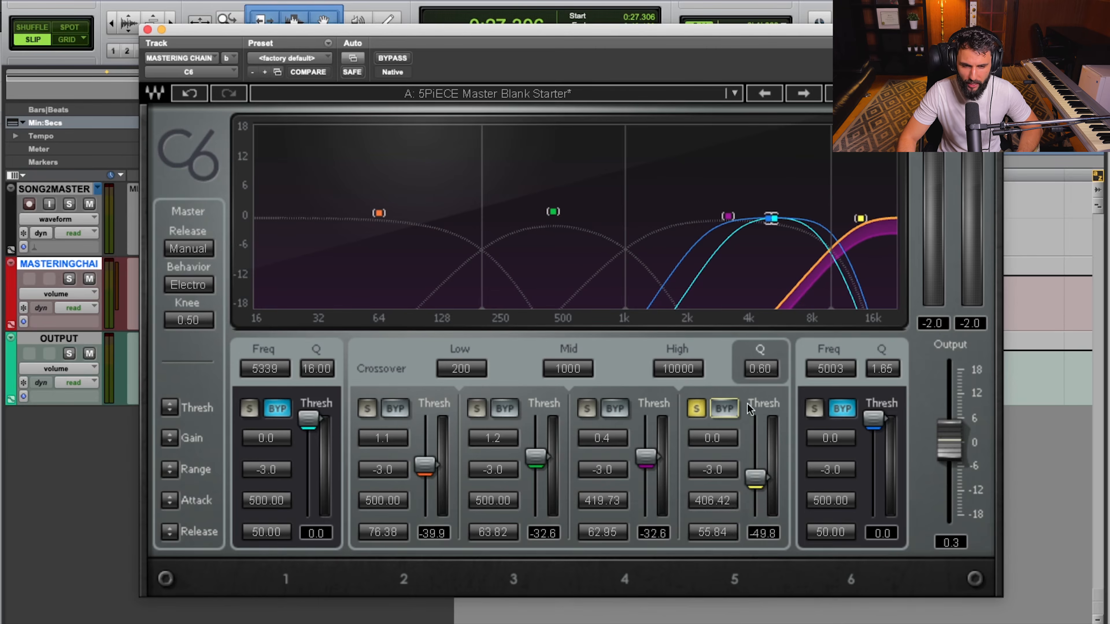
Move the compressor window off the peak readout, measure band 5's level with compression bypassed, and reactivate the band.
drag(429, 80, 736, 85)
click(433, 292)
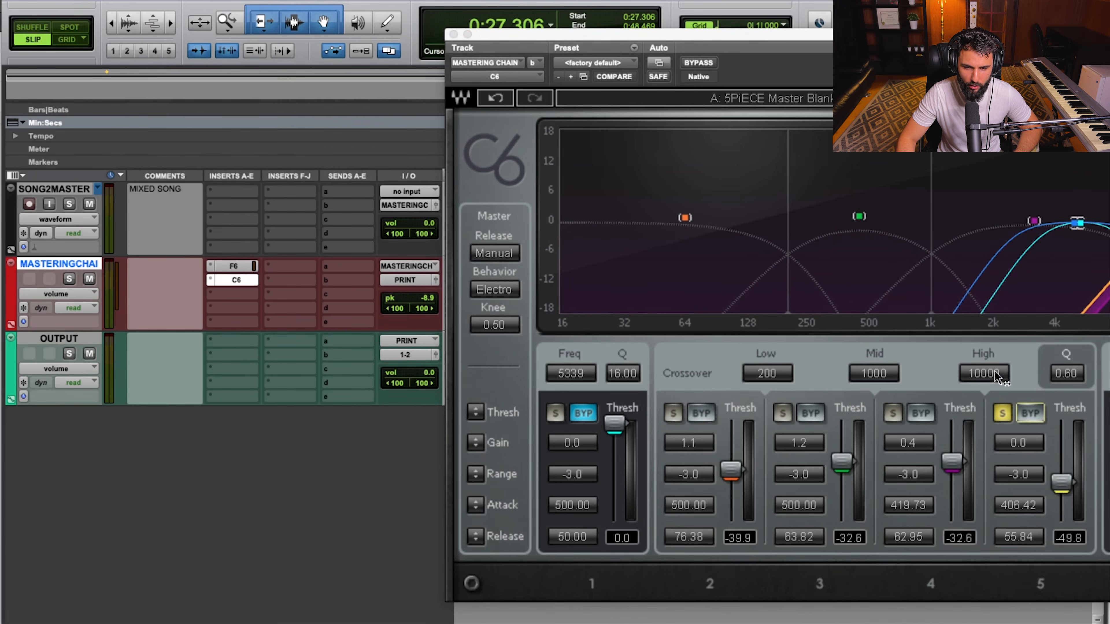
click(1024, 412)
click(428, 298)
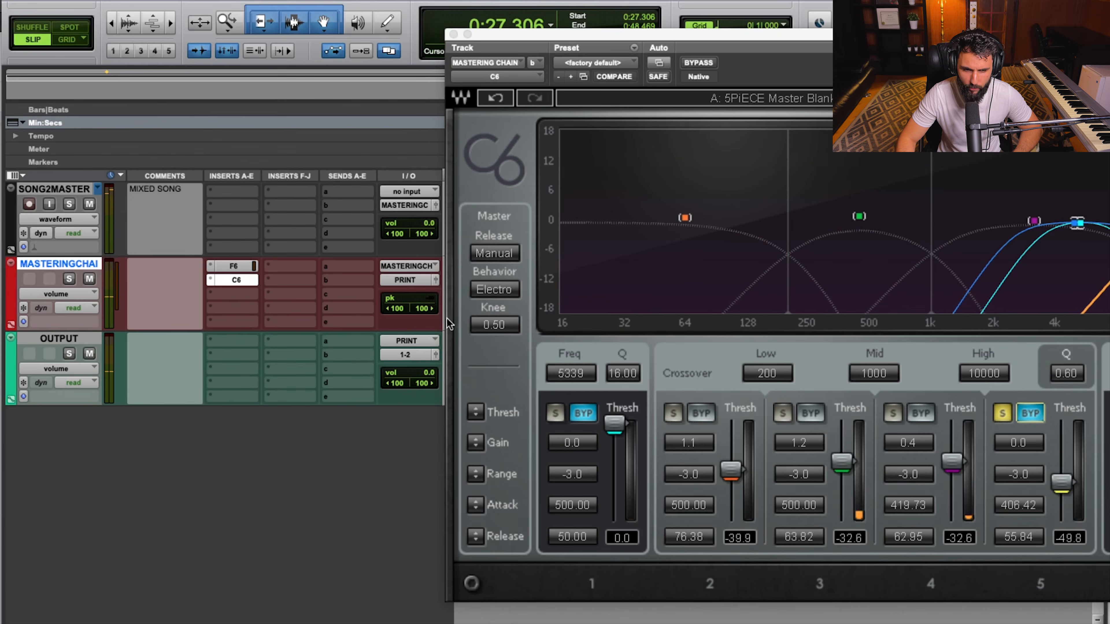
click(1020, 416)
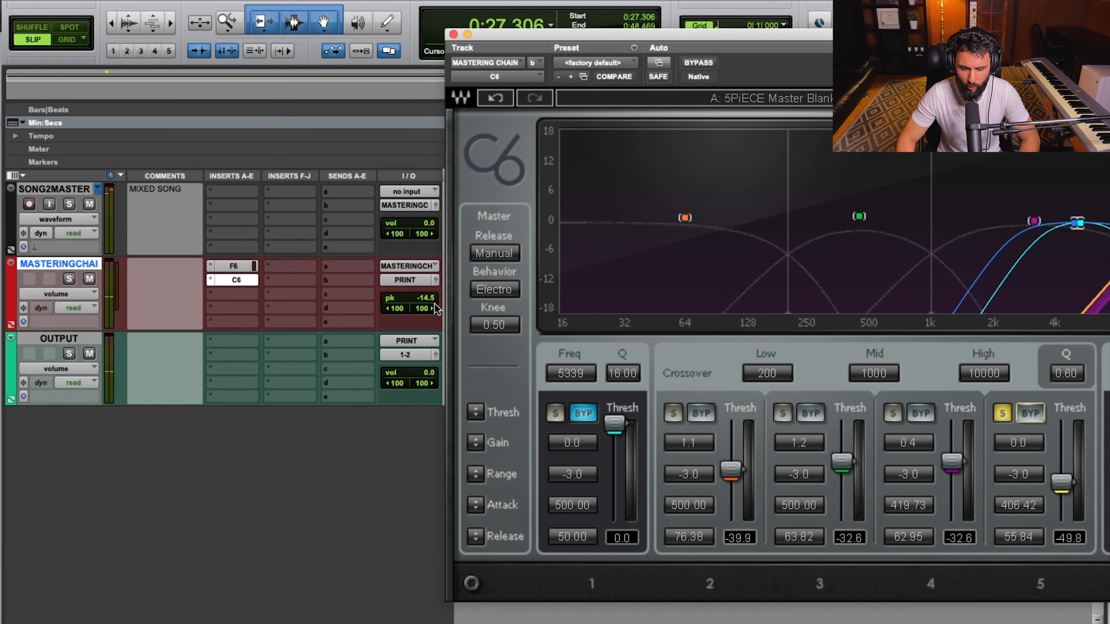
Set band 5's gain to 0.3, move the compressor window back into view, and unsolo the band.
click(1032, 447)
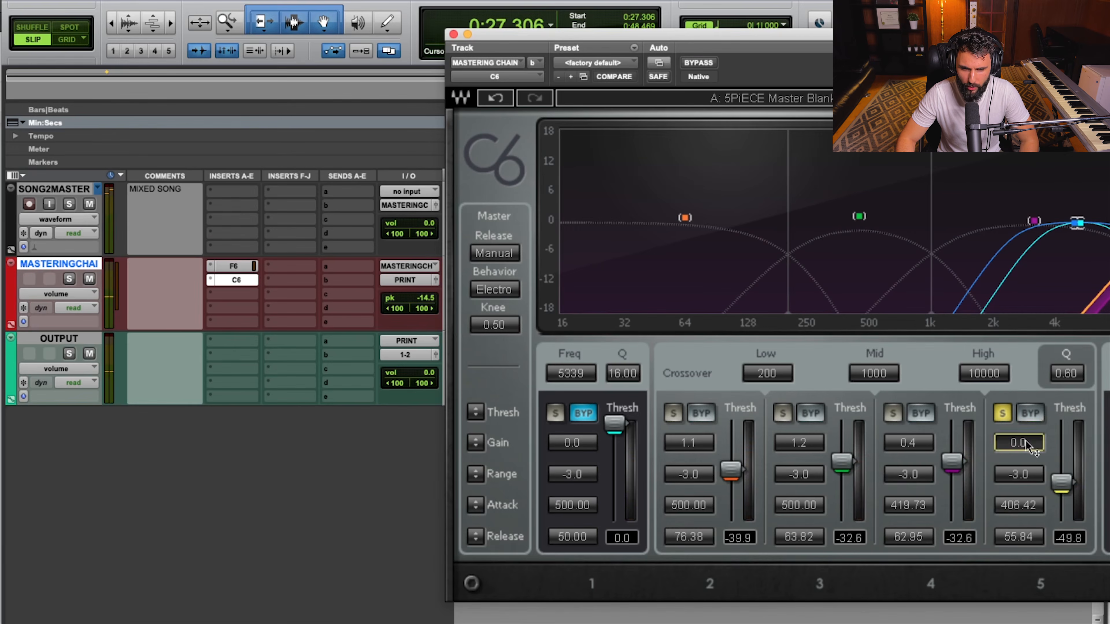
text(.3)
key(Return)
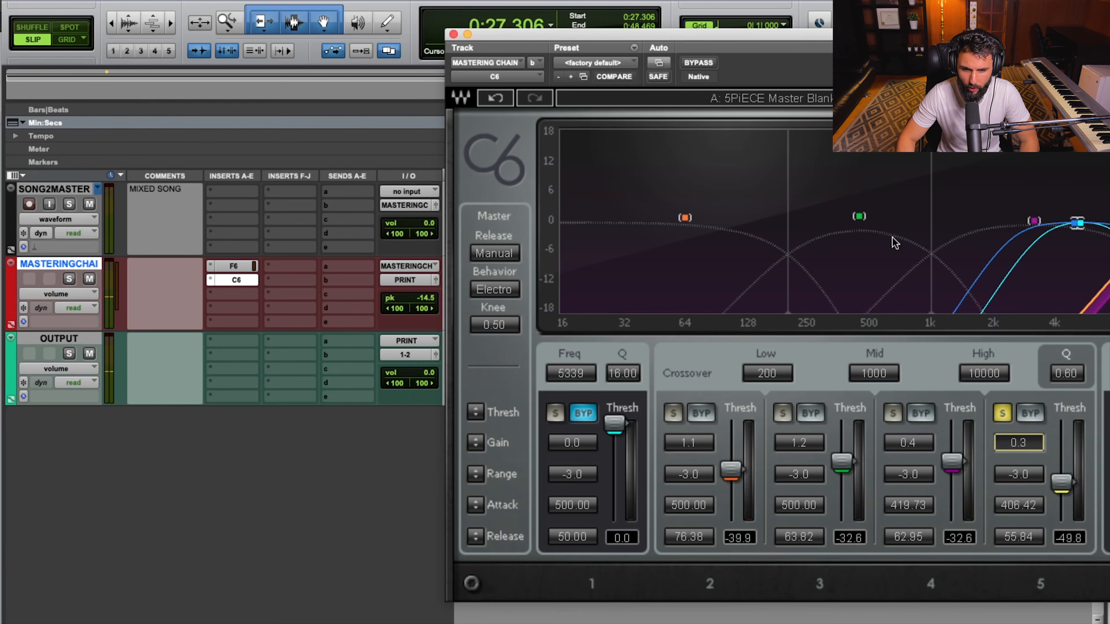
drag(785, 40, 510, 44)
click(727, 419)
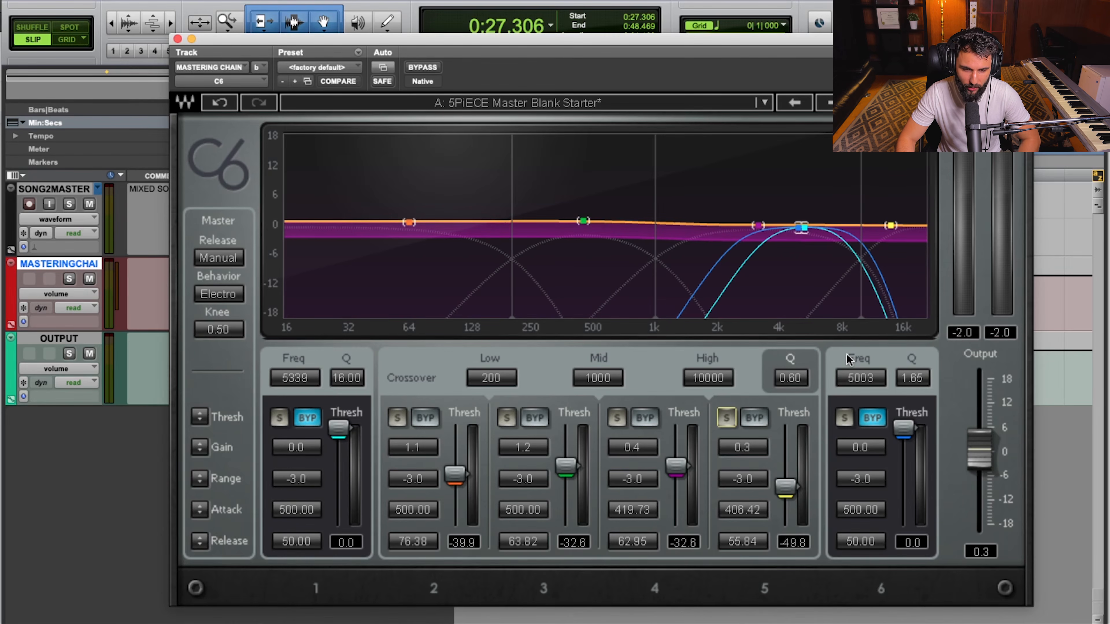
Activate band 1's compression and solo the band.
click(865, 358)
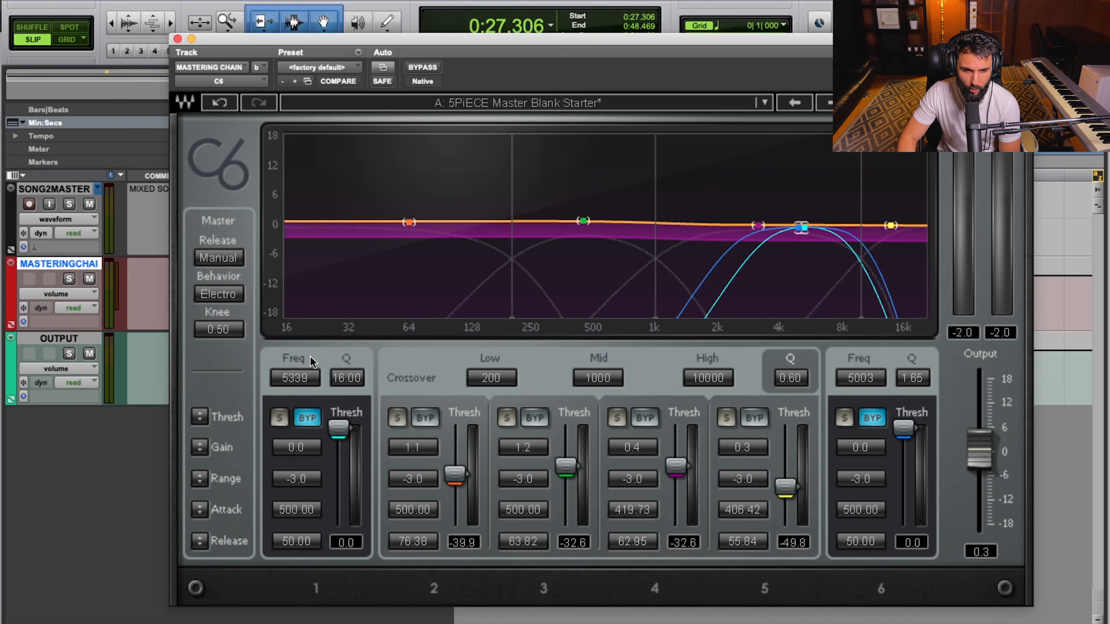
click(307, 418)
click(280, 419)
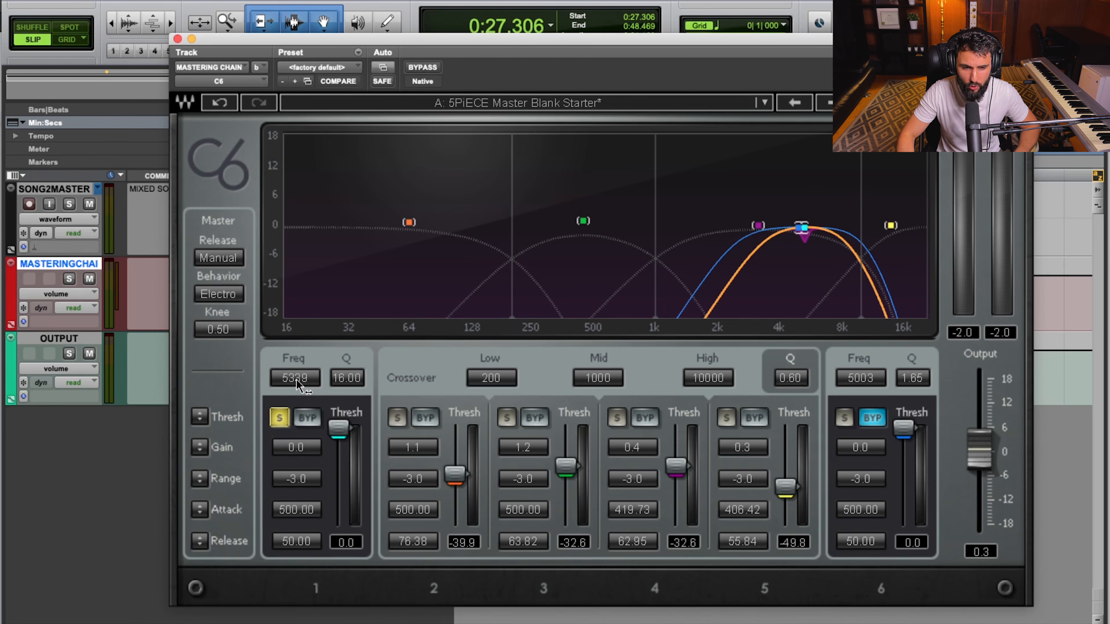
Listen to soloed band 1 to set its frequency to 6168, and set its Q to 9.95.
key(space)
drag(290, 382, 299, 381)
key(space)
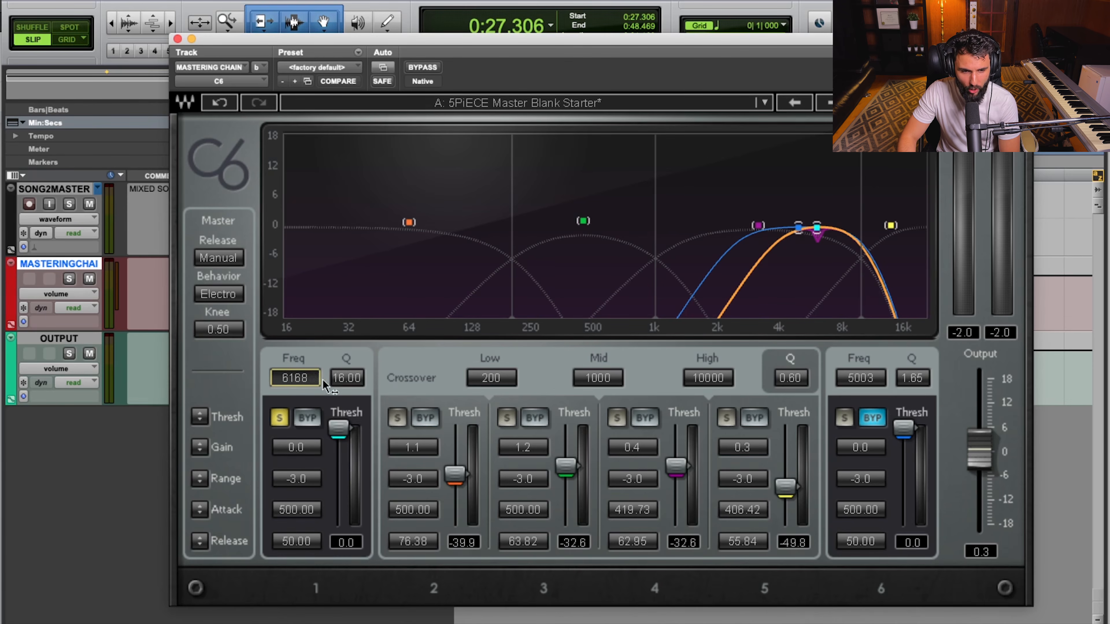
drag(363, 377, 363, 404)
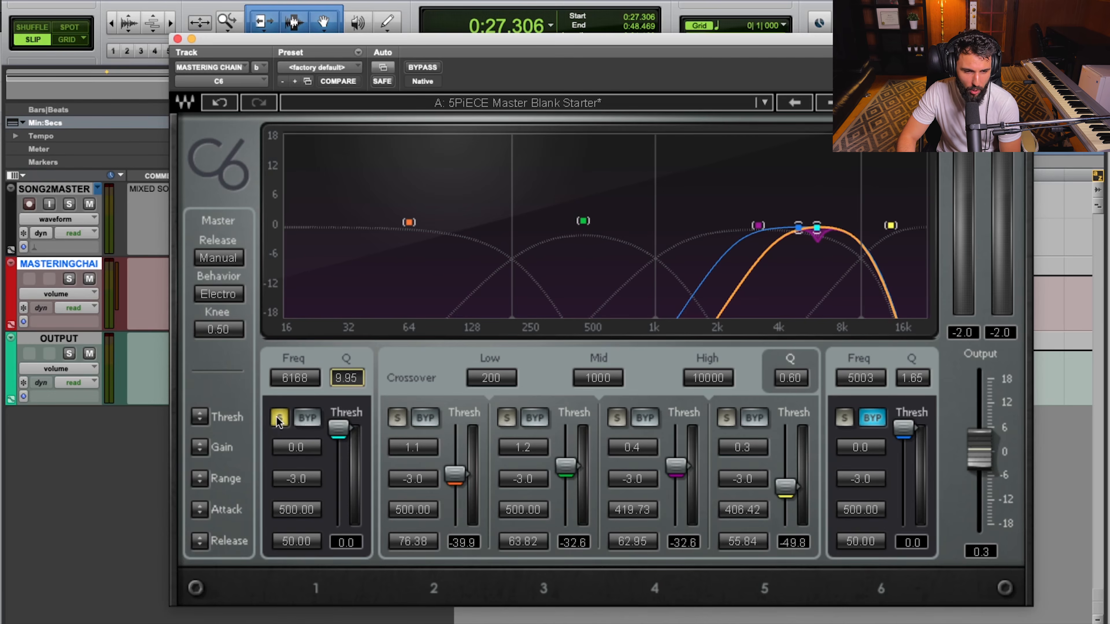
During playback of soloed band 1, set its threshold to -50.7 and its Q to 11.95.
mouse_move(348, 437)
mouse_down()
mouse_move(343, 448)
mouse_move(340, 435)
mouse_up()
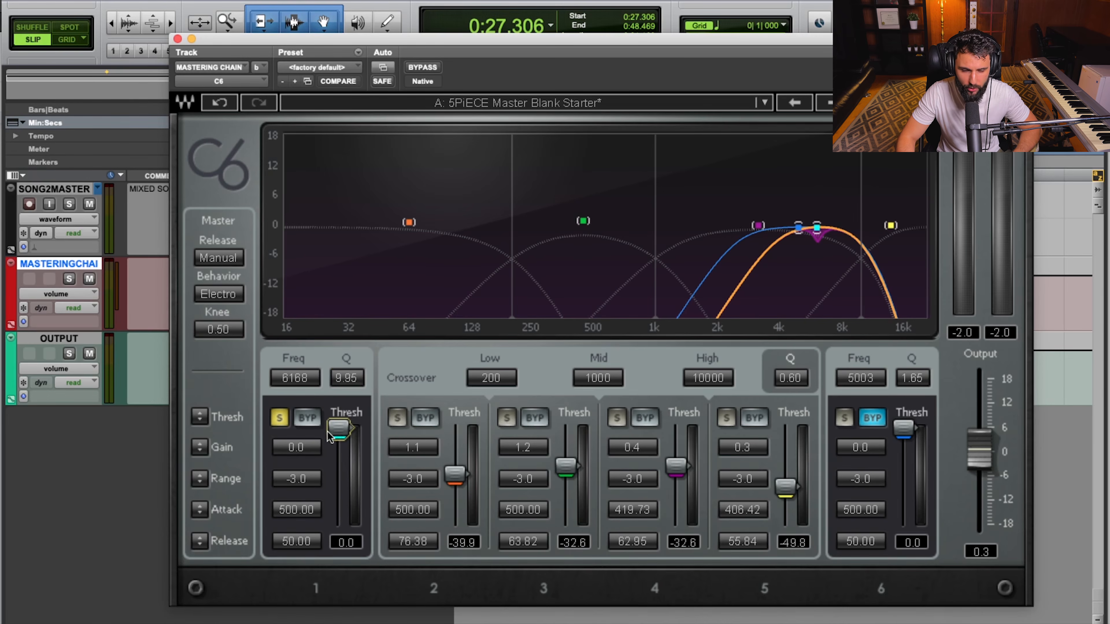
key(space)
drag(339, 427, 339, 483)
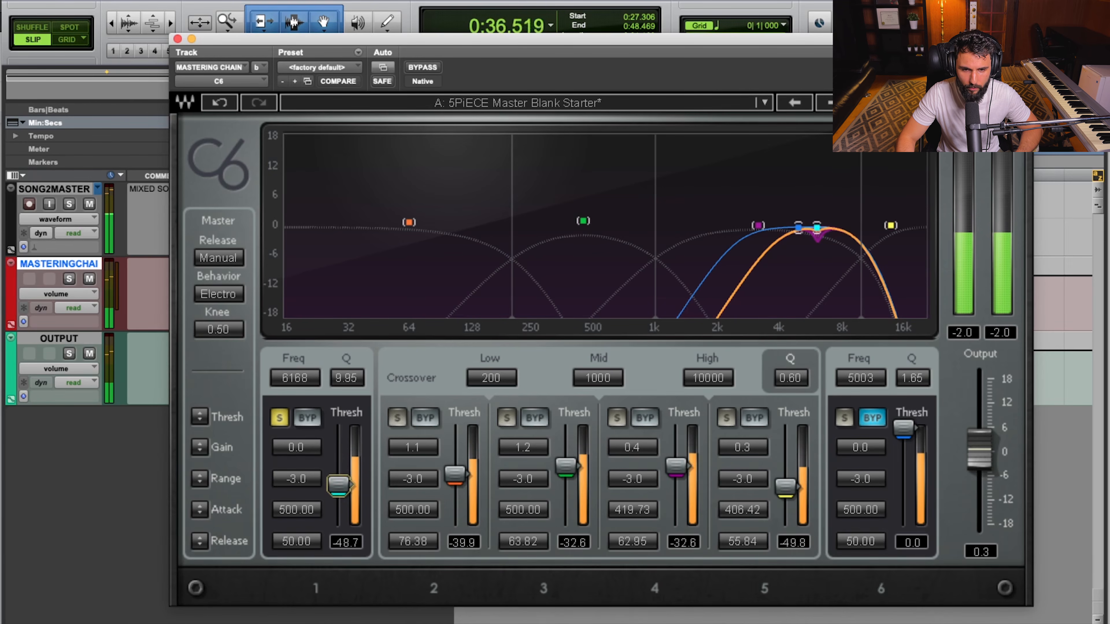
drag(347, 378, 347, 372)
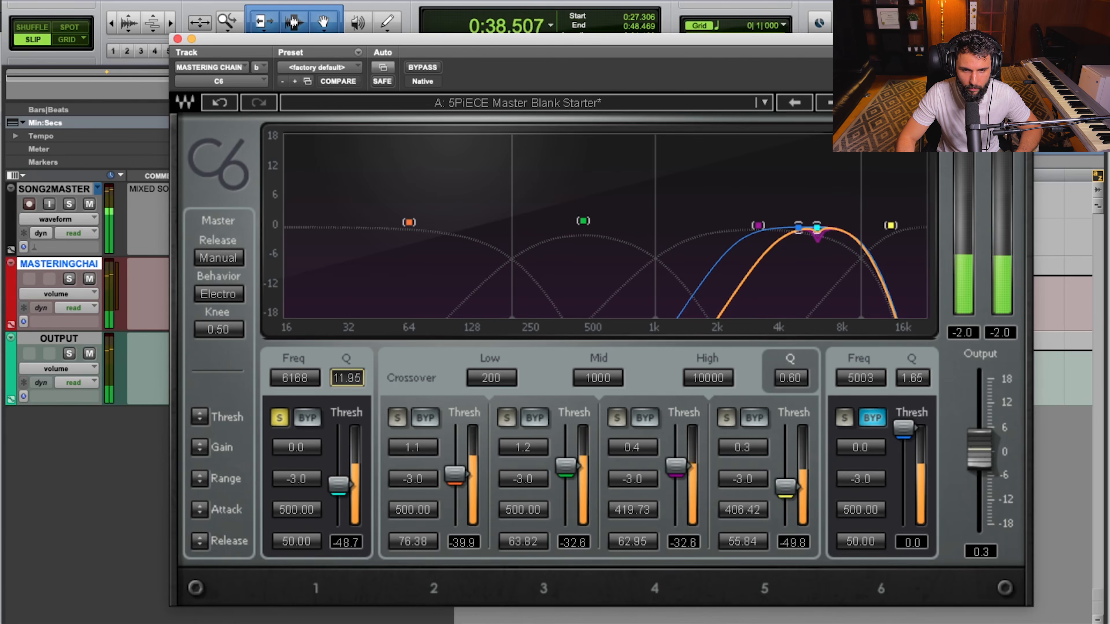
drag(334, 429, 335, 431)
Compare soloed band 1 with its compression bypassed and active, leave the compression on, and unsolo the band.
click(308, 419)
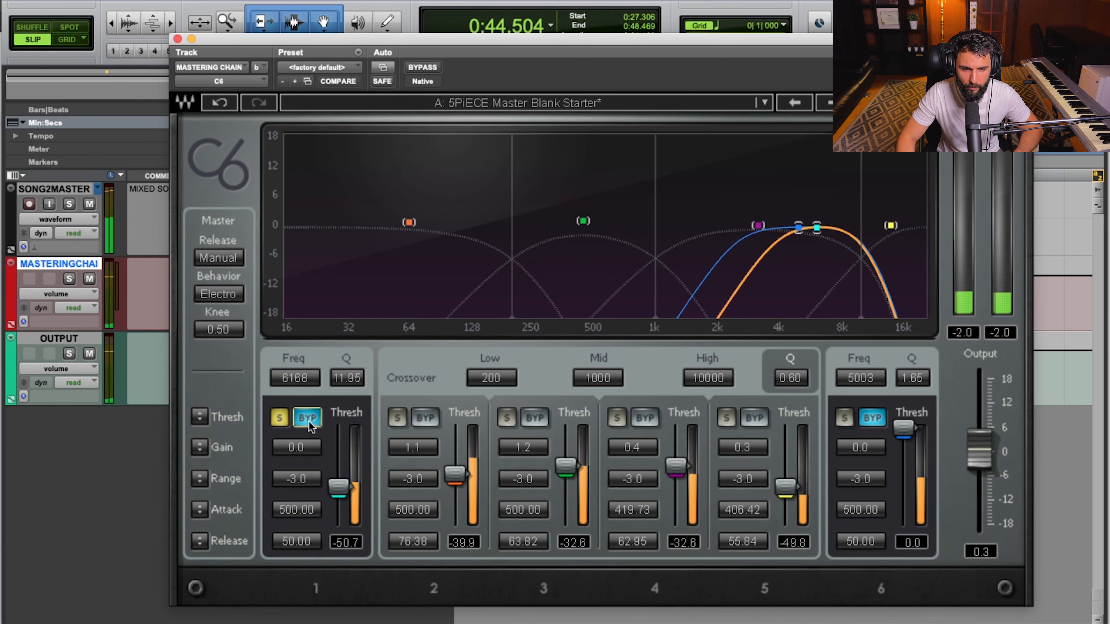
key(space)
key(space)
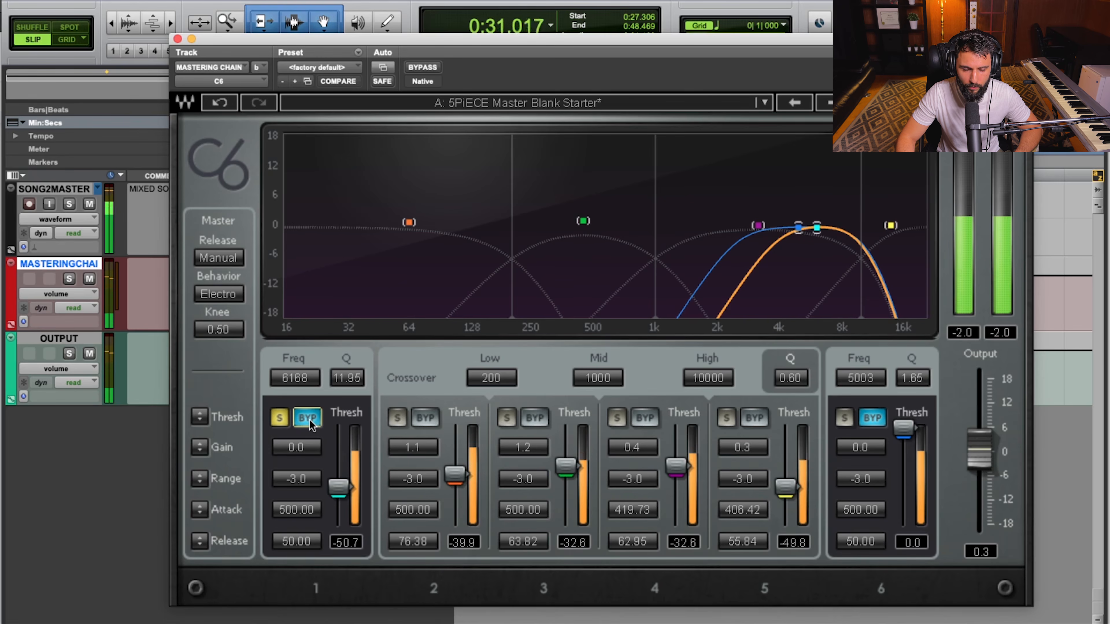
click(308, 418)
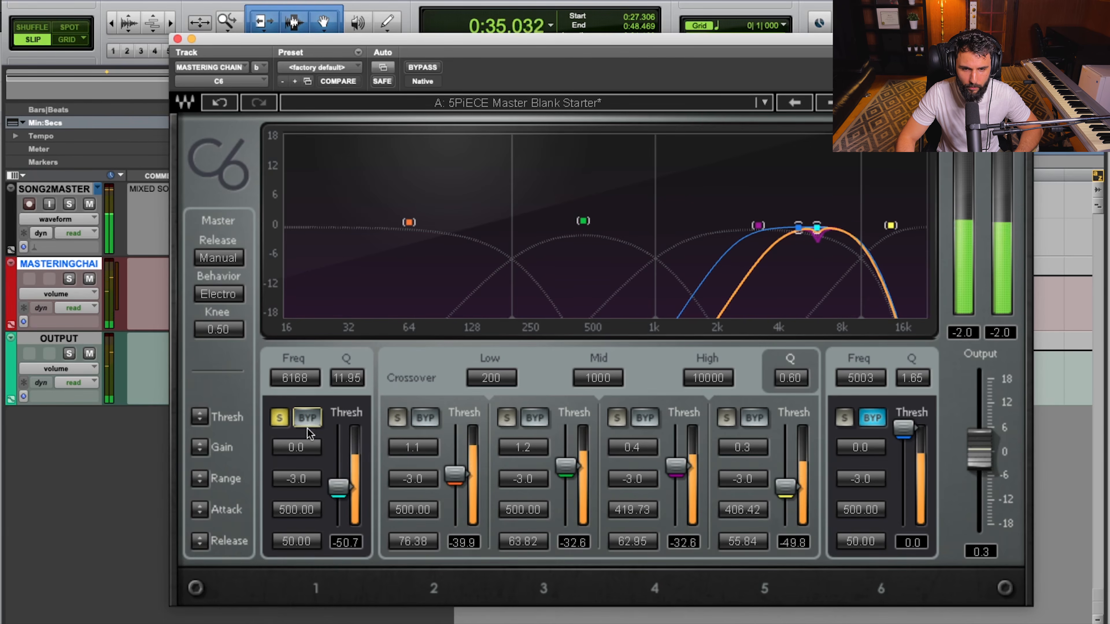
key(space)
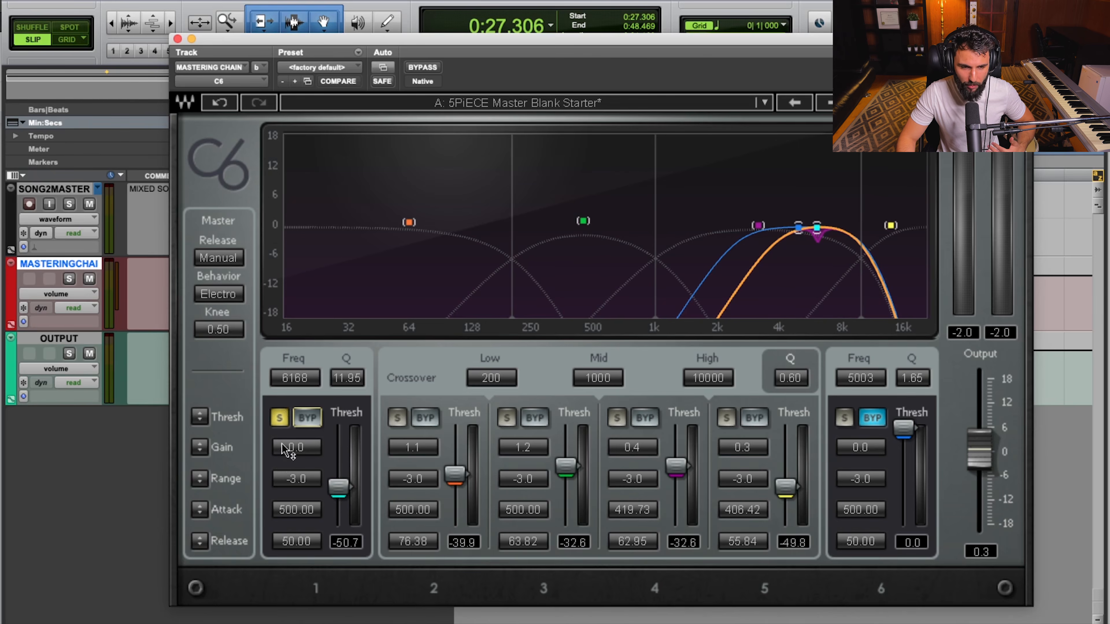
click(278, 418)
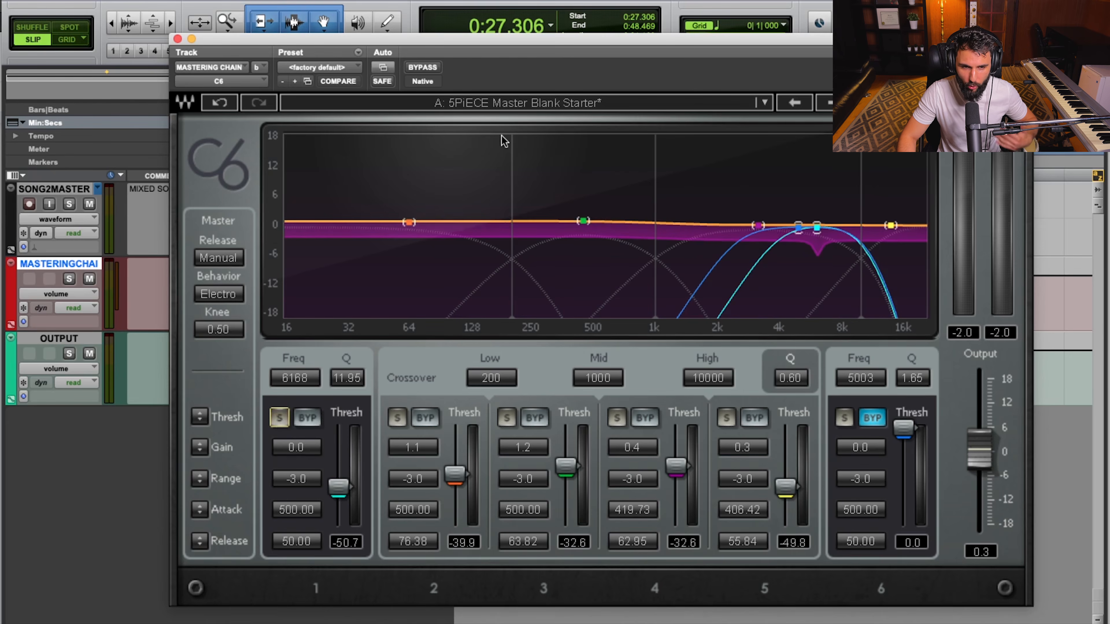
Play the full mix and compare it with the whole C6 compressor bypassed and active, leaving the compressor on.
click(422, 68)
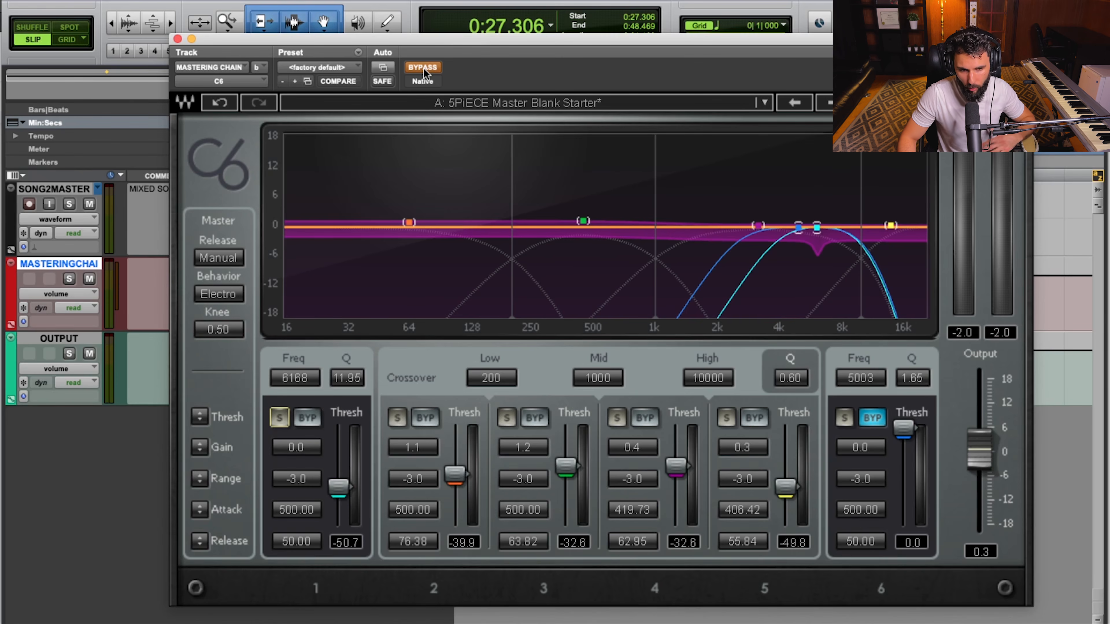
key(space)
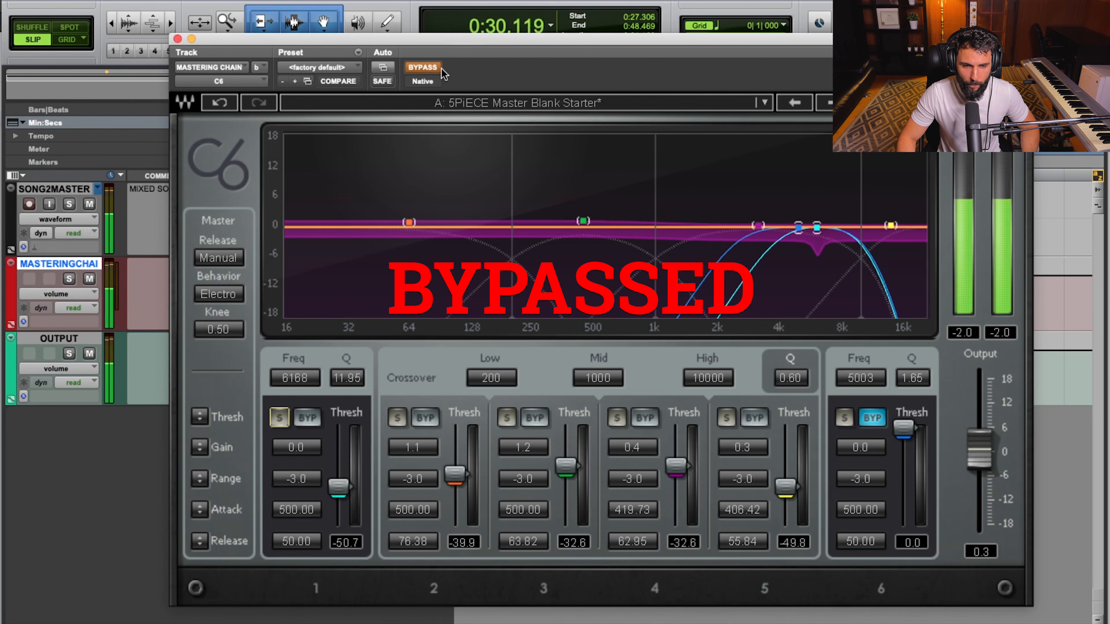
click(423, 67)
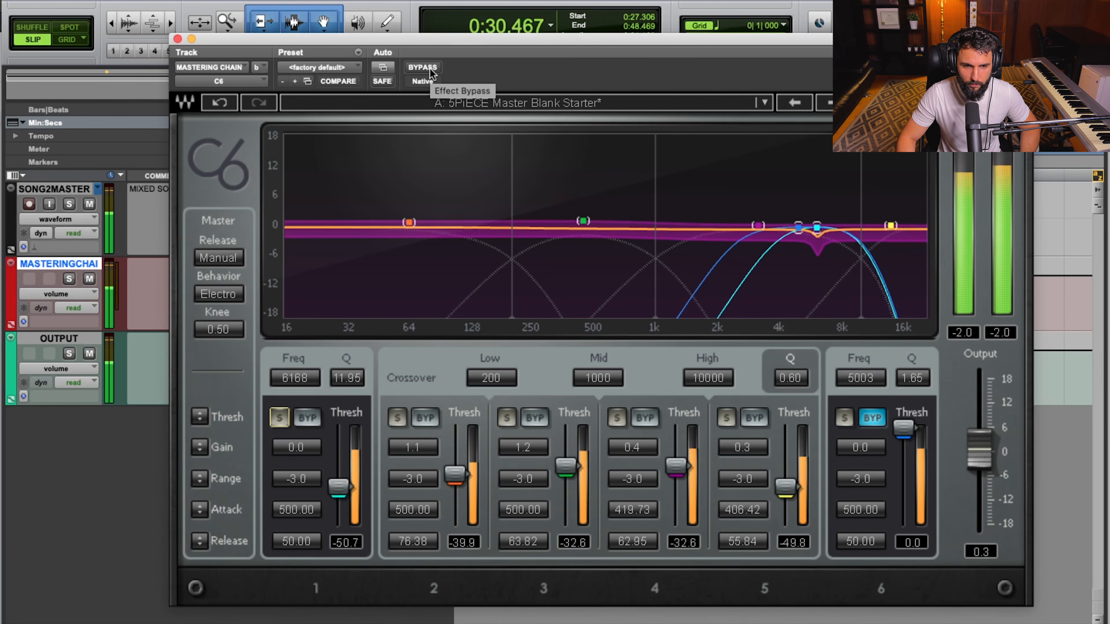
click(431, 69)
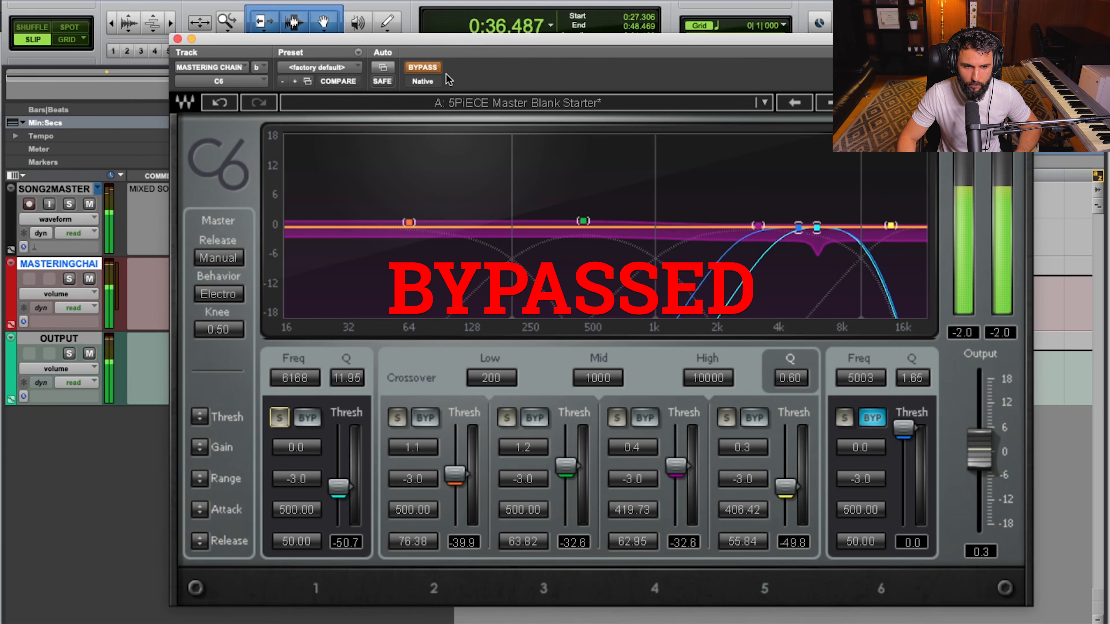
click(431, 70)
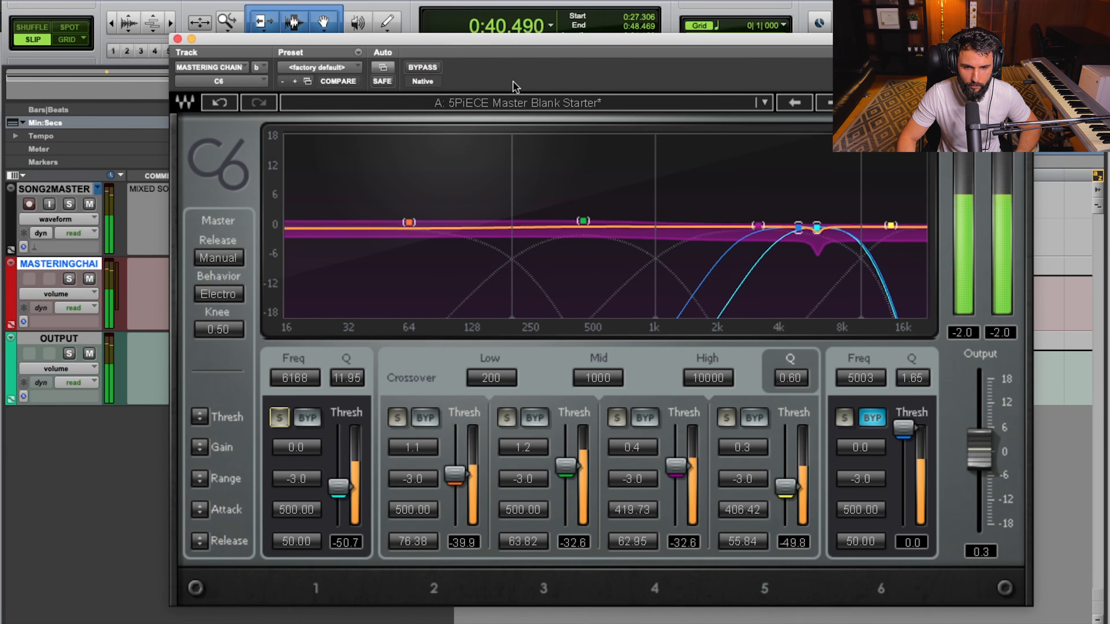